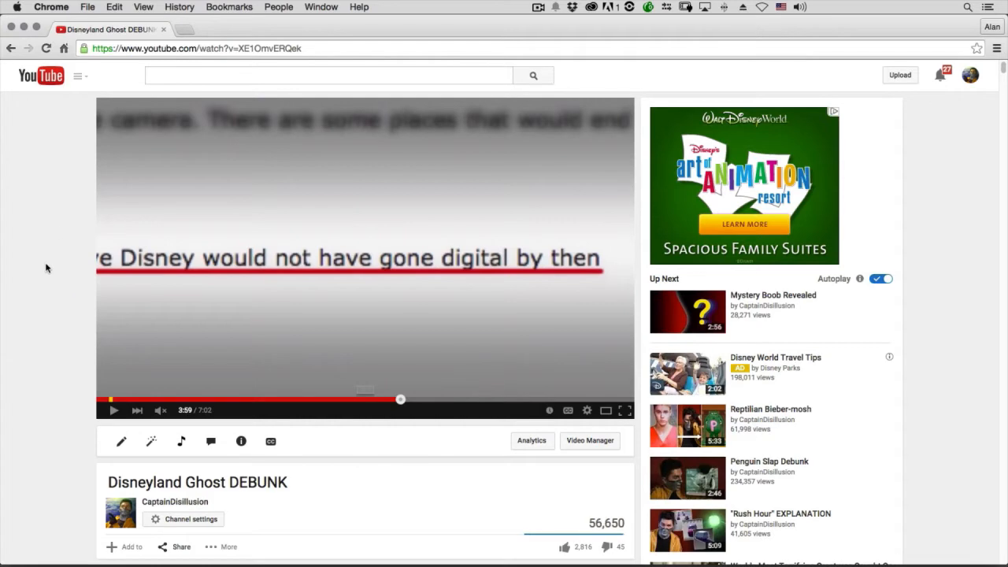
Browse the viewer comments below the Disneyland Ghost DEBUNK video for a group to capture
scroll(46, 263, down, 8)
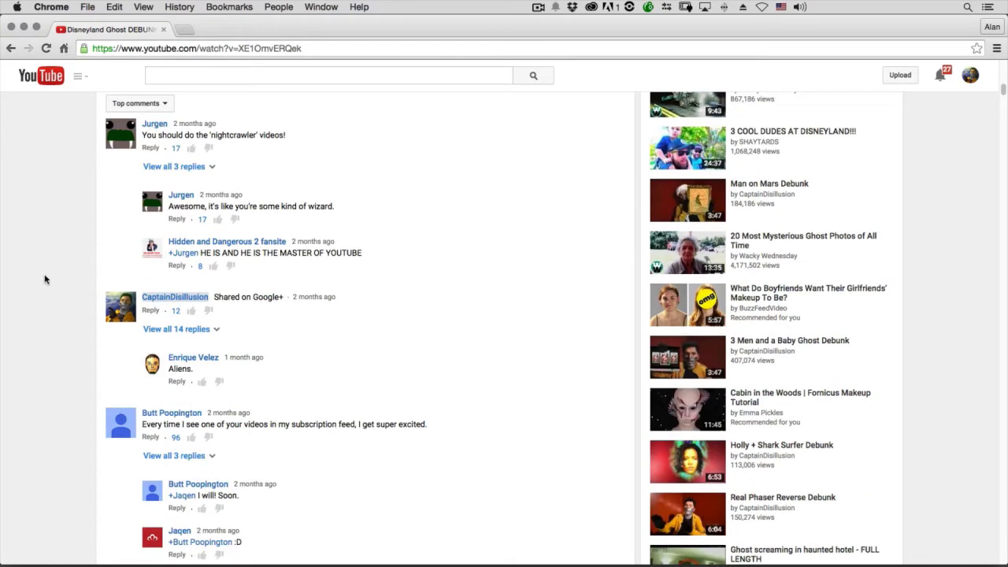
scroll(44, 277, down, 20)
scroll(42, 278, up, 5)
scroll(43, 277, down, 5)
scroll(43, 277, up, 10)
scroll(42, 278, up, 10)
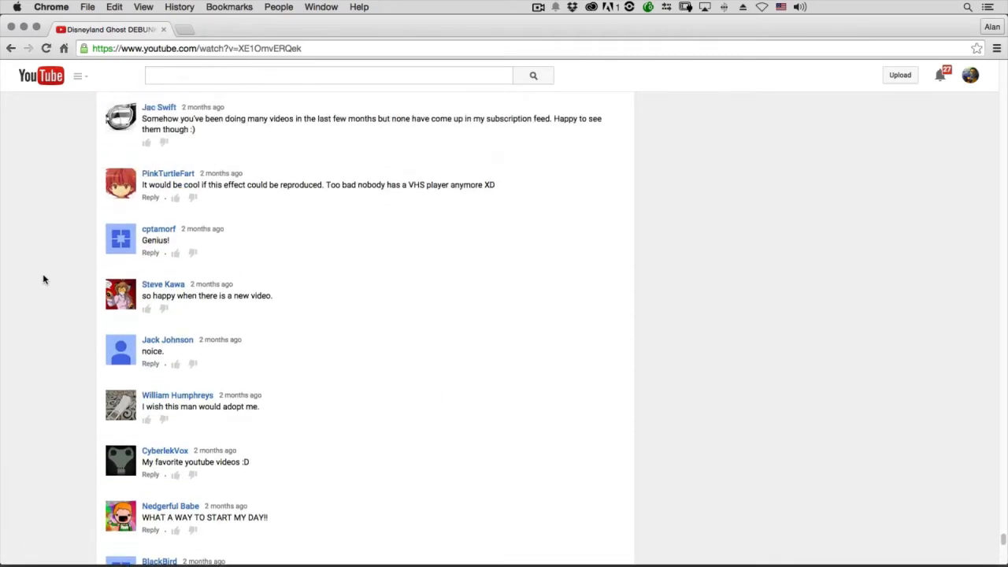
scroll(44, 279, down, 3)
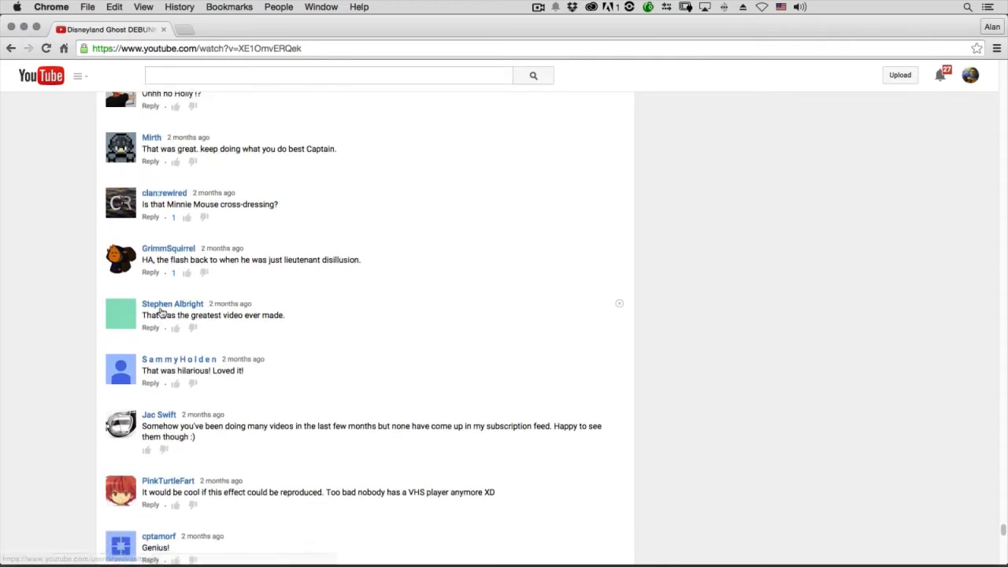
scroll(56, 231, down, 1)
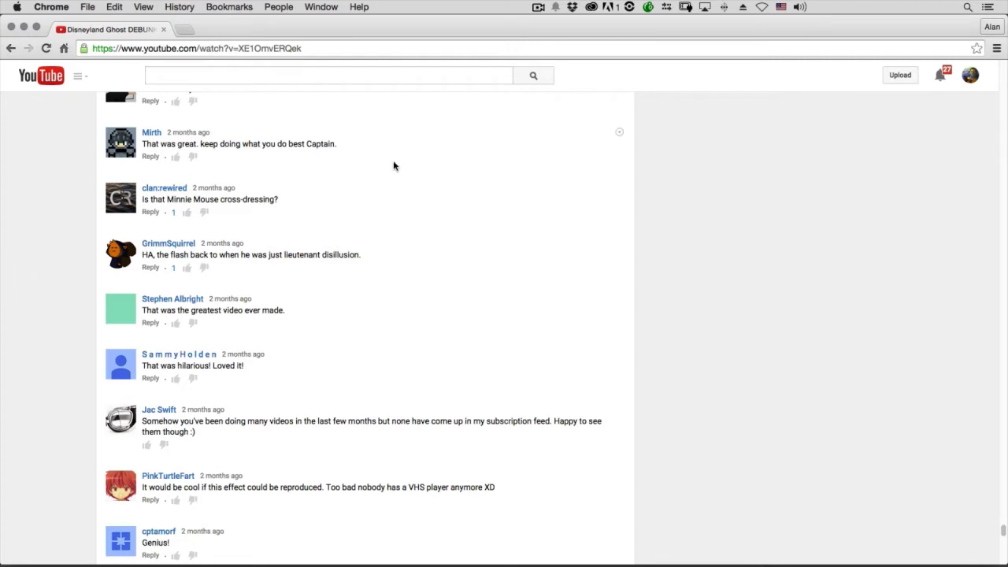
Launch Adobe After Effects CC 2014 and Adobe Photoshop CC 2014
mouse_move(396, 542)
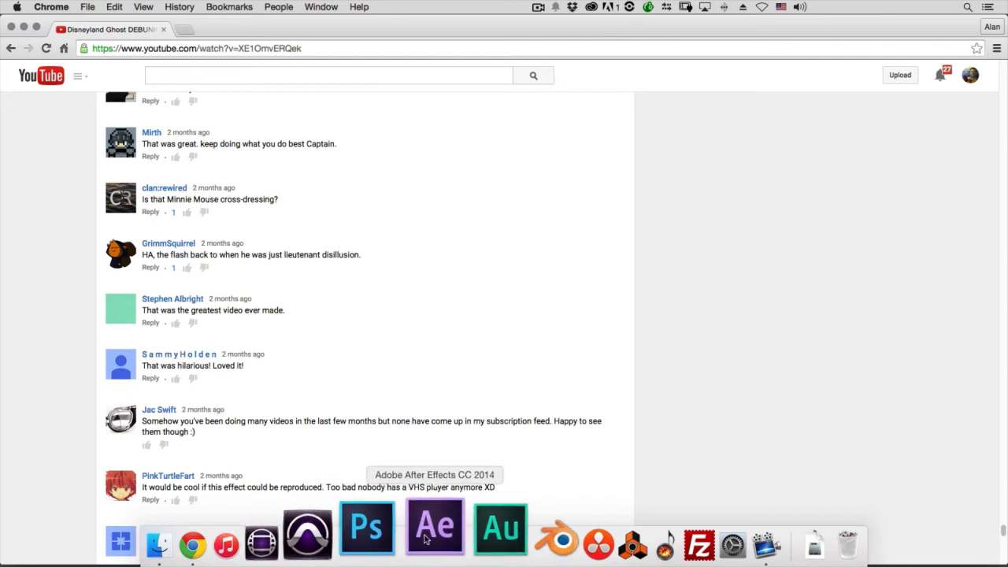
click(428, 539)
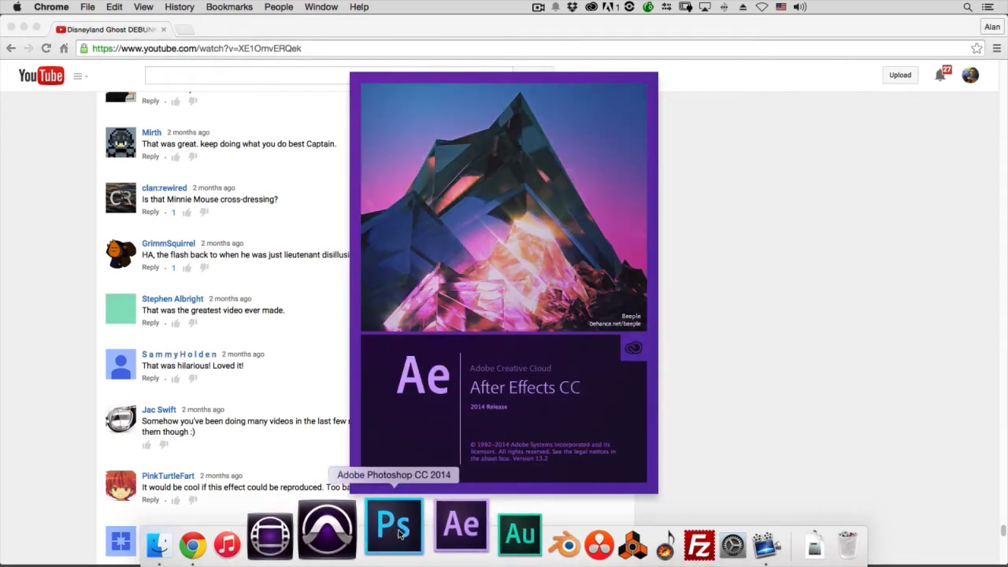
click(396, 527)
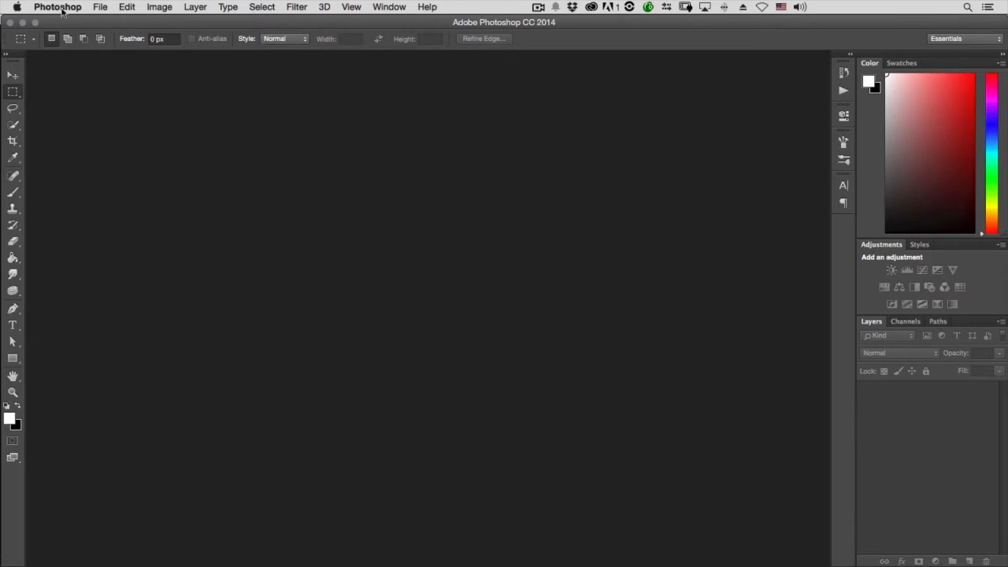
Create a new 1600 x 900 pixel RGB document from the Clipboard preset with a white background
click(99, 7)
click(113, 23)
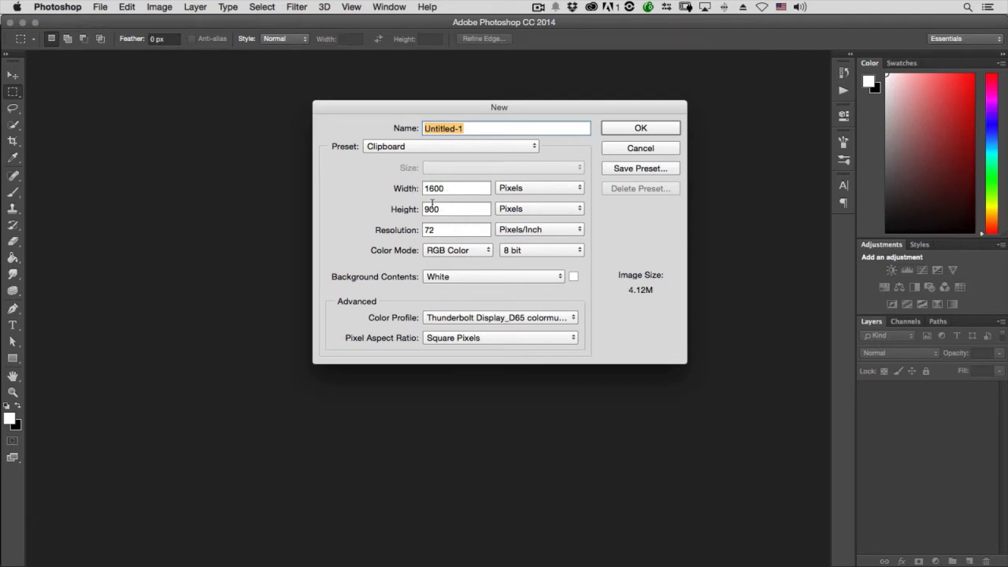
click(636, 129)
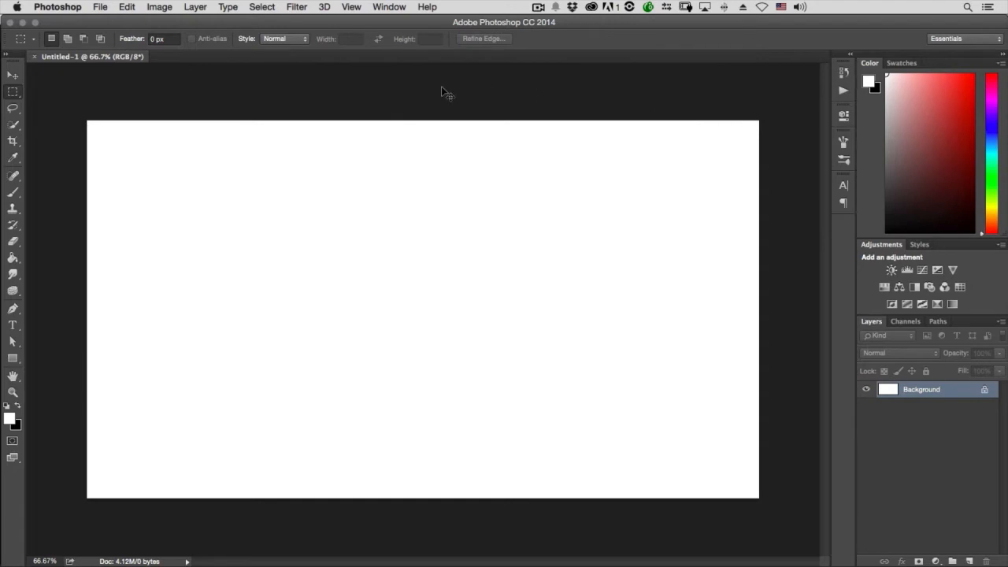
Paste the copied browser screenshot into the document and merge it down into the Background layer
key(super+v)
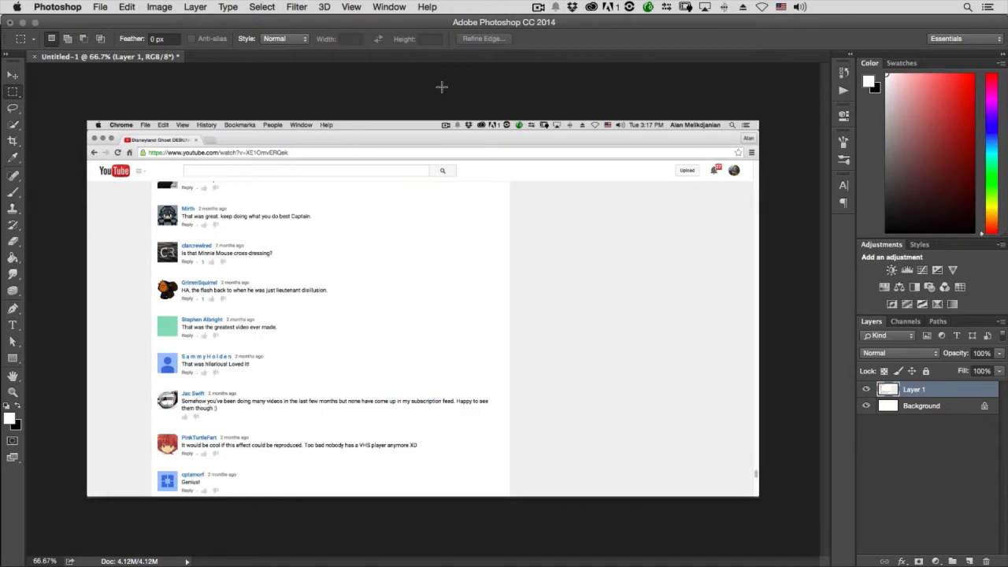
key(v)
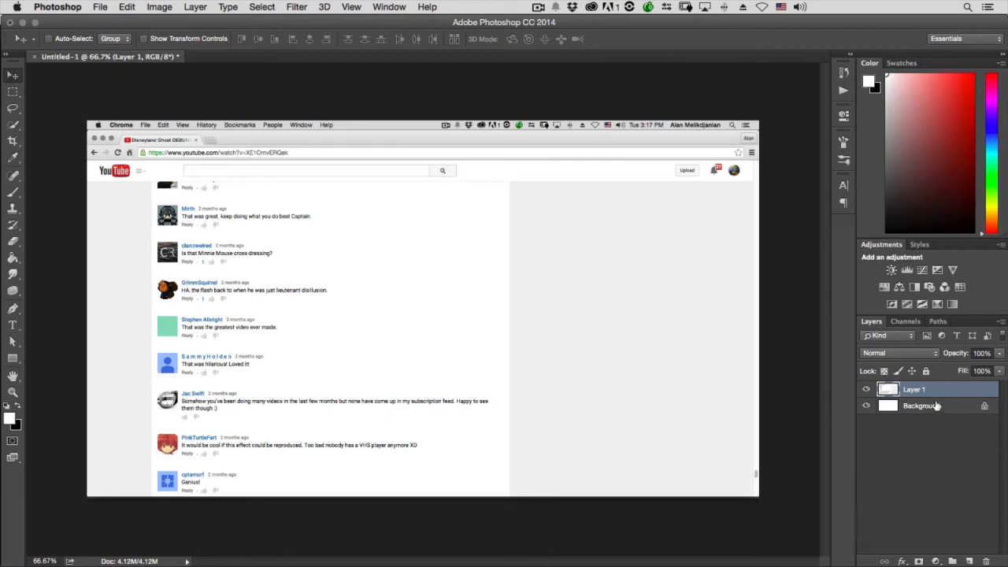
key(super+e)
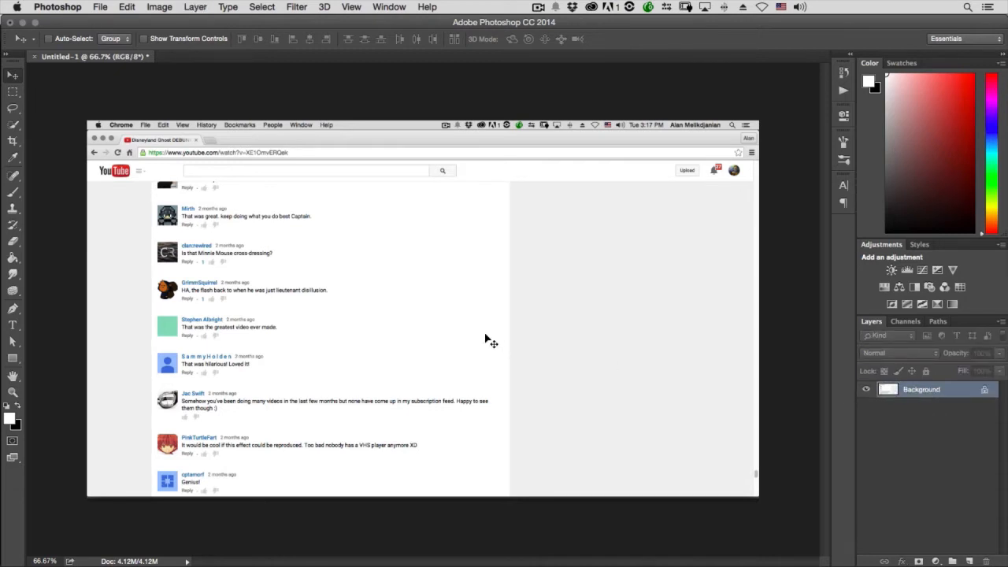
click(296, 7)
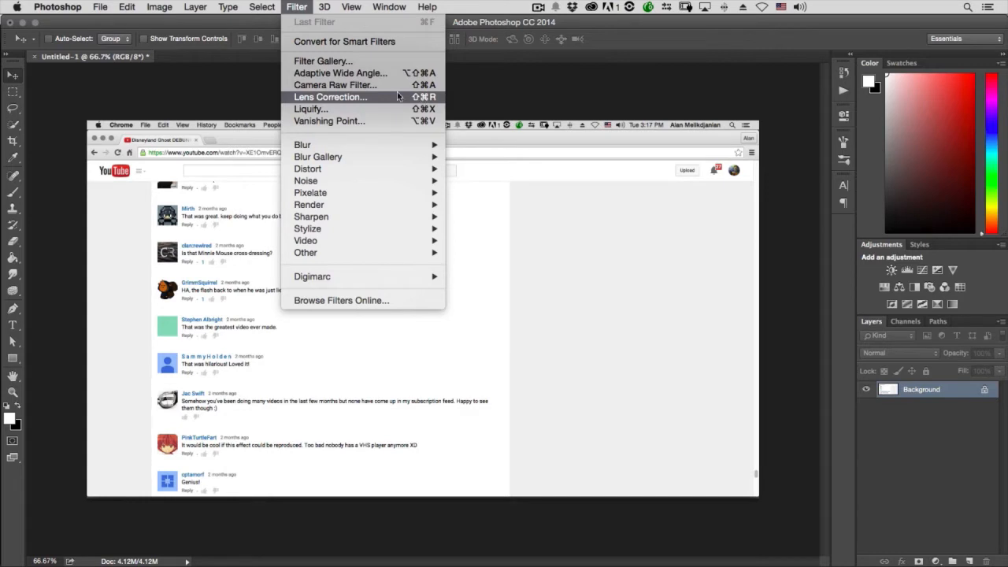
click(298, 4)
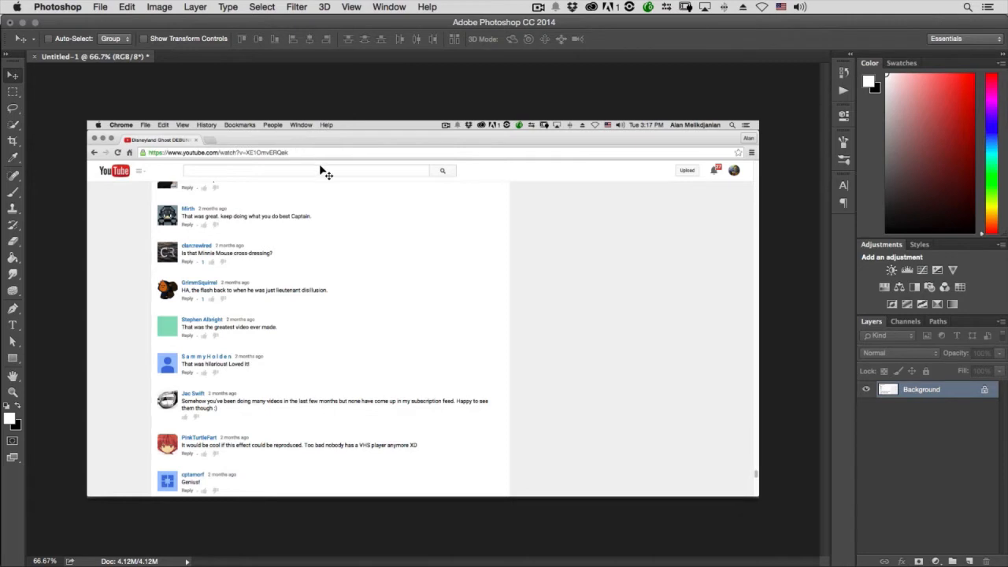
Crop the screenshot to about 1423 x 807 px, cutting off the browser bars above the YouTube header and a strip along the right side
key(c)
drag(426, 121, 424, 144)
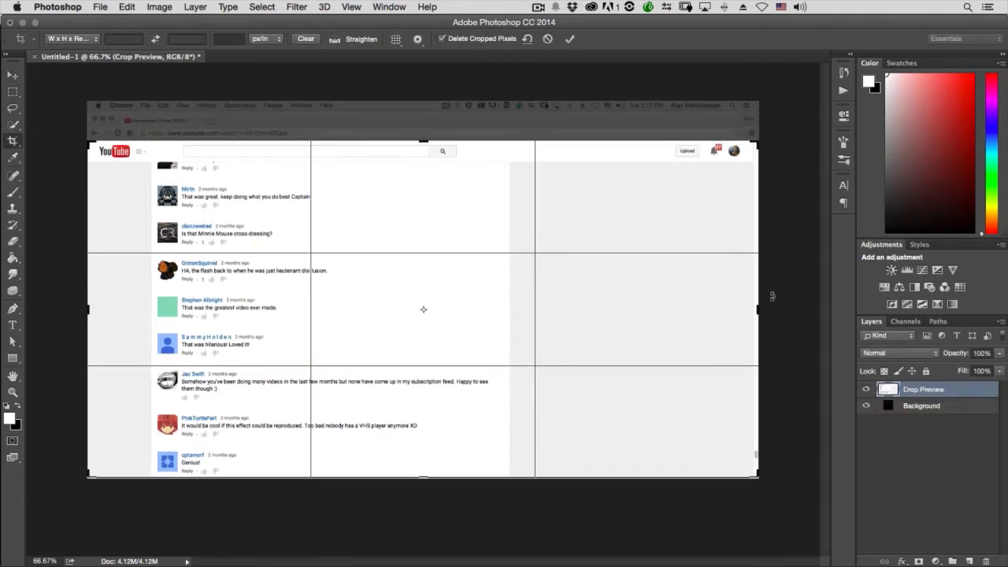
drag(761, 312, 724, 311)
key(Return)
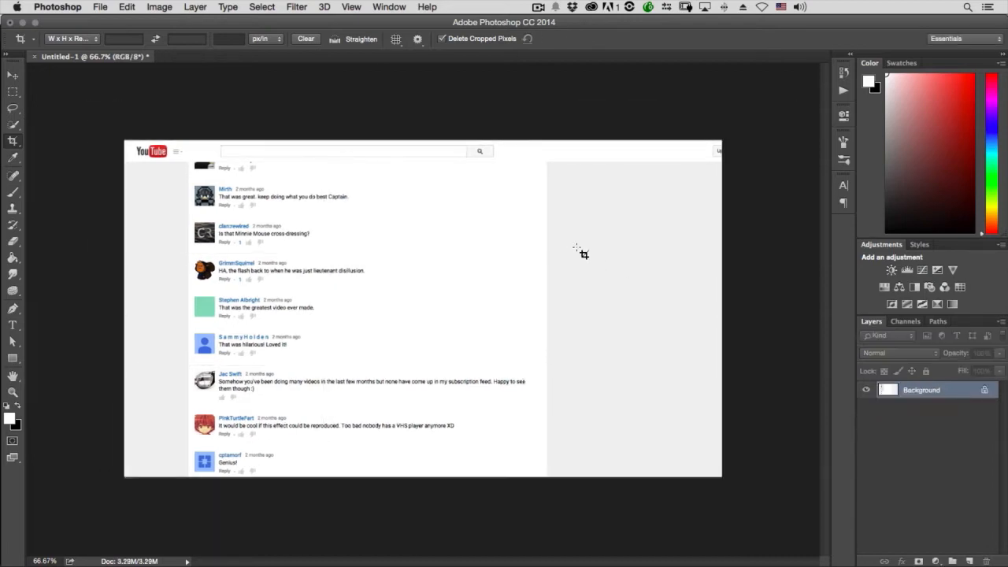
key(v)
Save the cropped image in Photoshop format as comment.psd in the Assets folder
key(super+s)
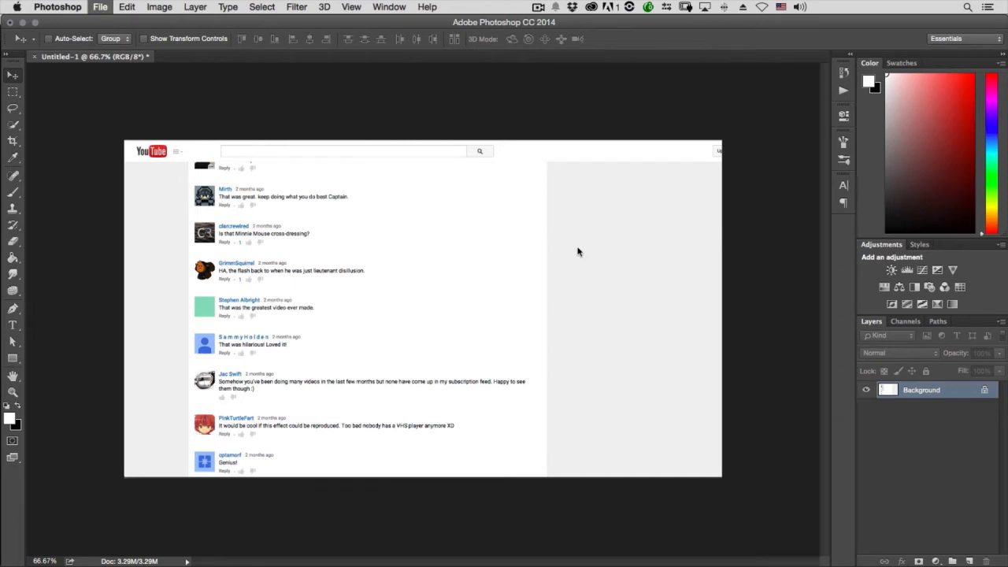
text(comment)
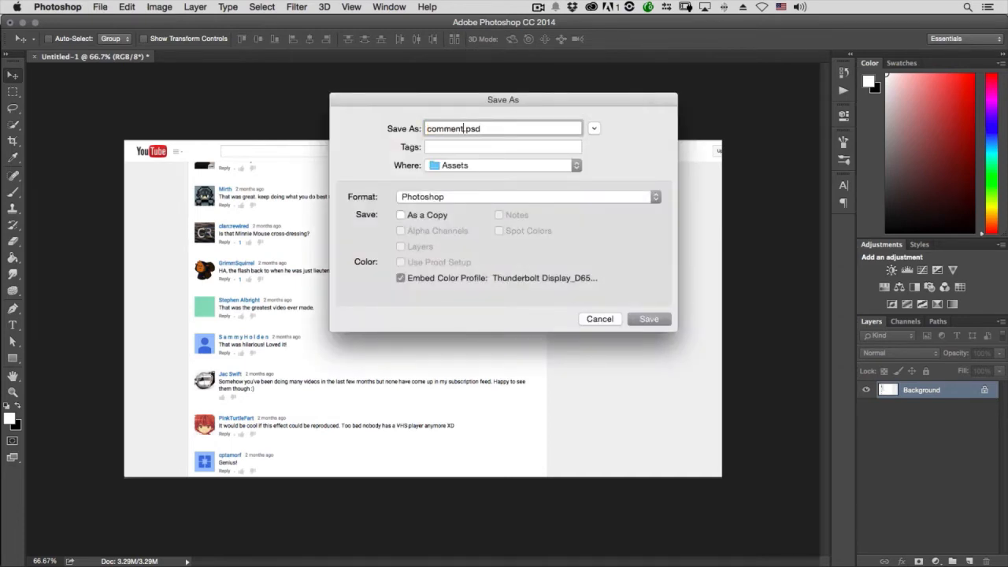
key(Return)
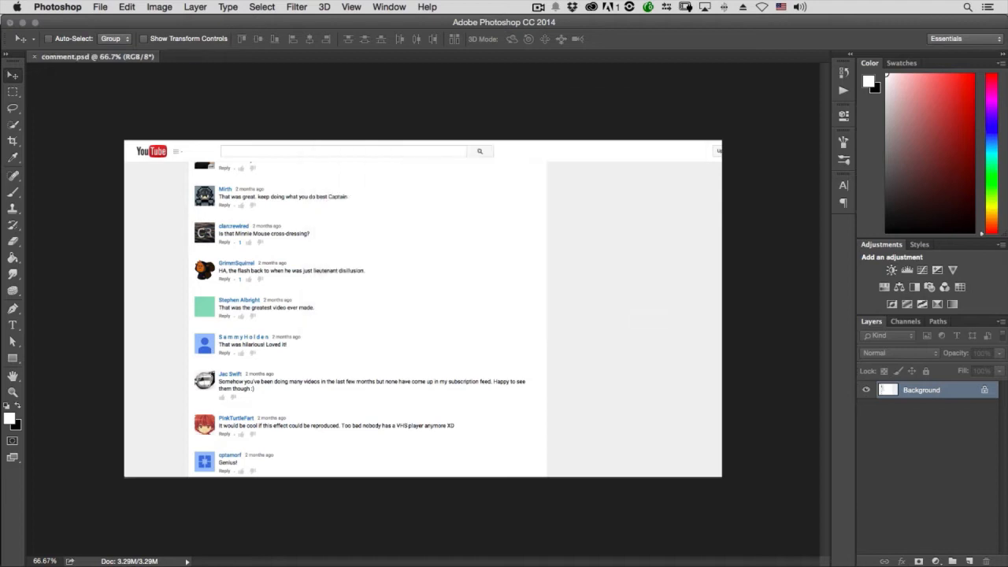
Switch to After Effects and import comment.psd into the project
key(super+Tab)
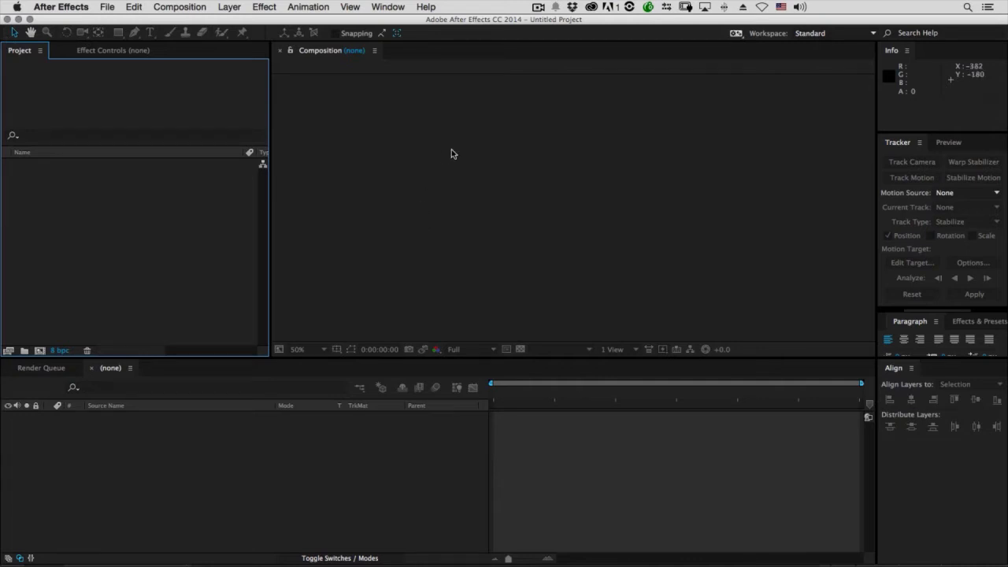
double_click(65, 185)
double_click(344, 76)
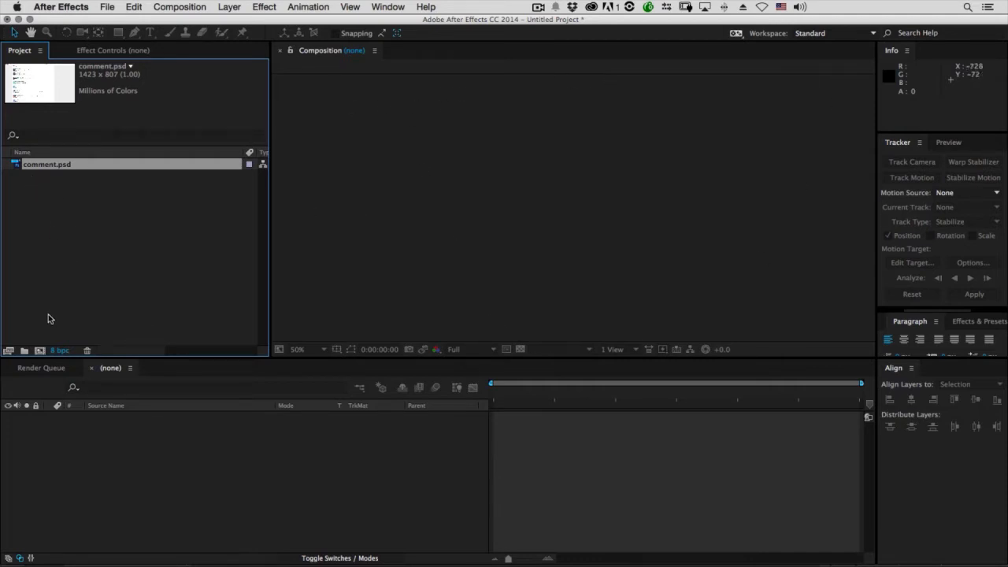
Create a 1280 x 720 px composition at 23.976 fps with a 10-second duration and keep the playhead at its start
click(39, 351)
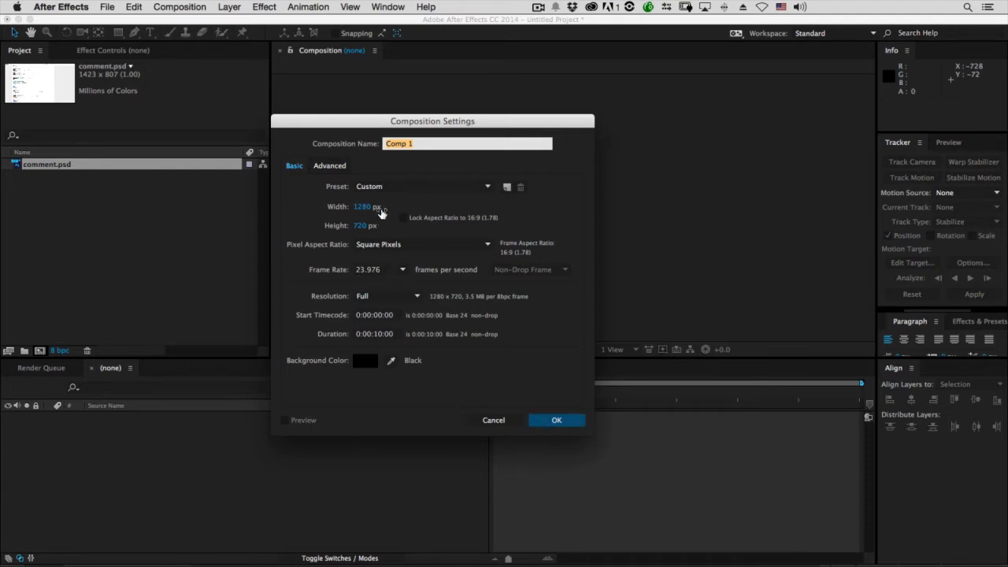
click(553, 420)
drag(536, 401, 623, 406)
key(Home)
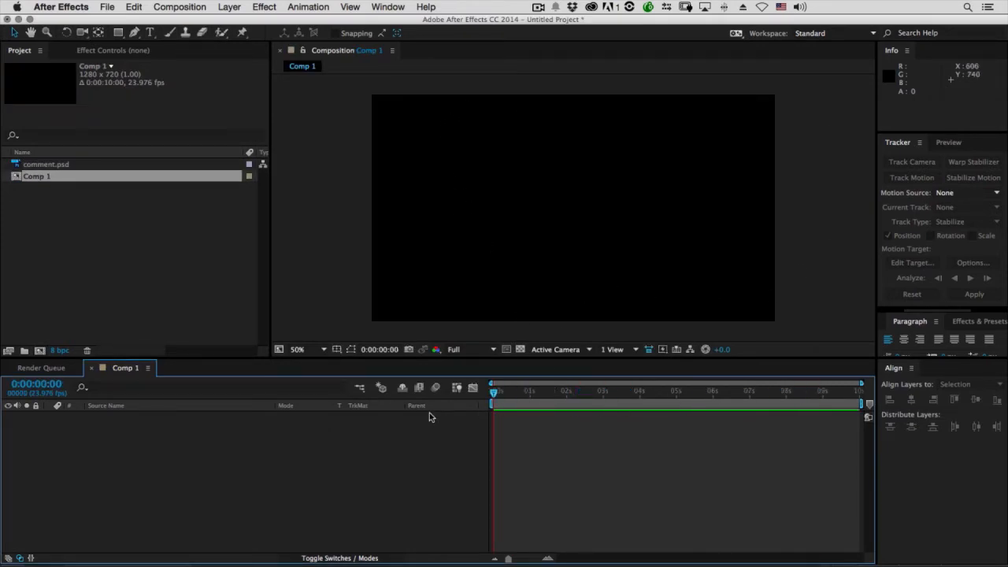
Add comment.psd to Comp 1 as a layer and reveal its Transform properties
click(41, 164)
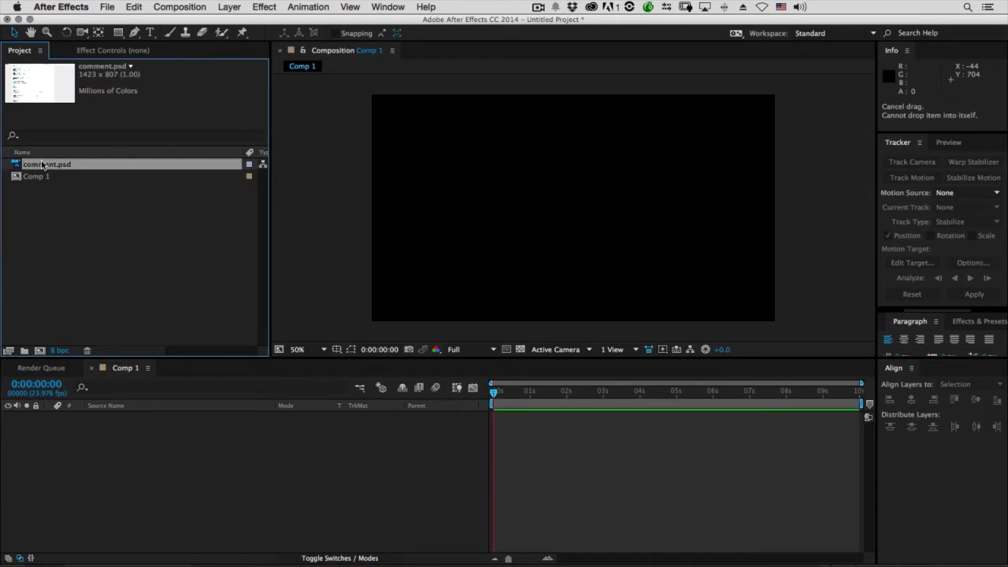
drag(131, 394, 161, 461)
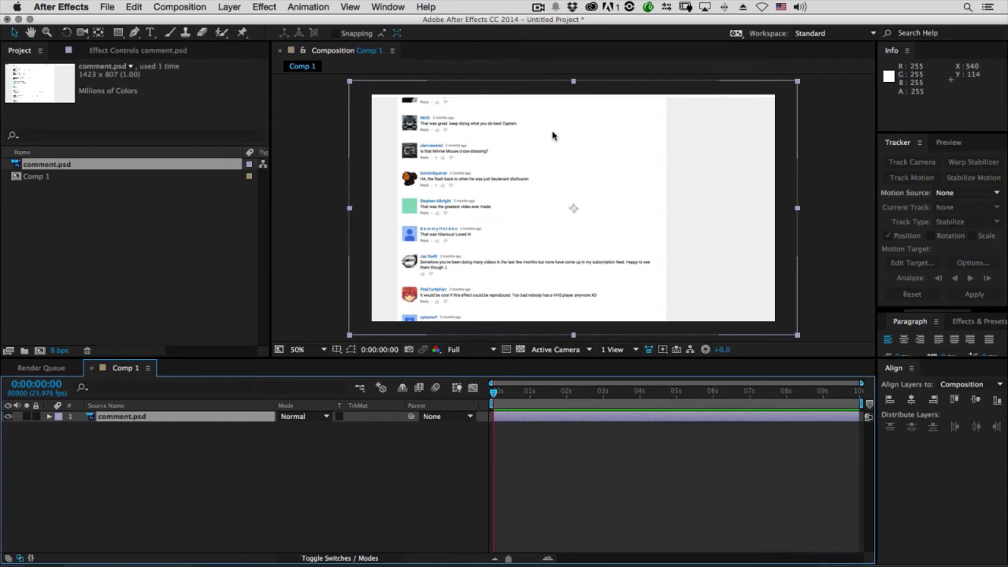
key(comma)
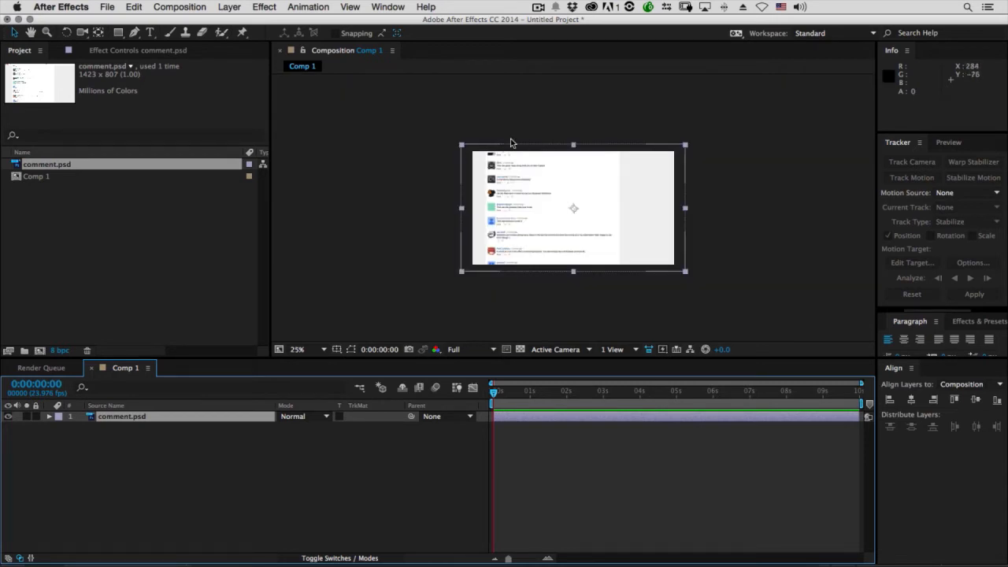
key(period)
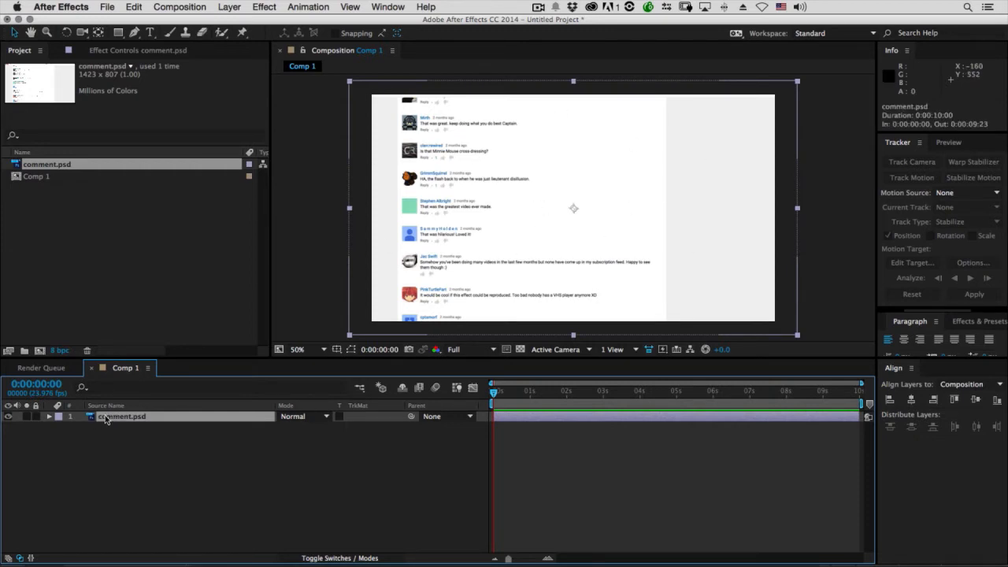
click(49, 416)
click(60, 427)
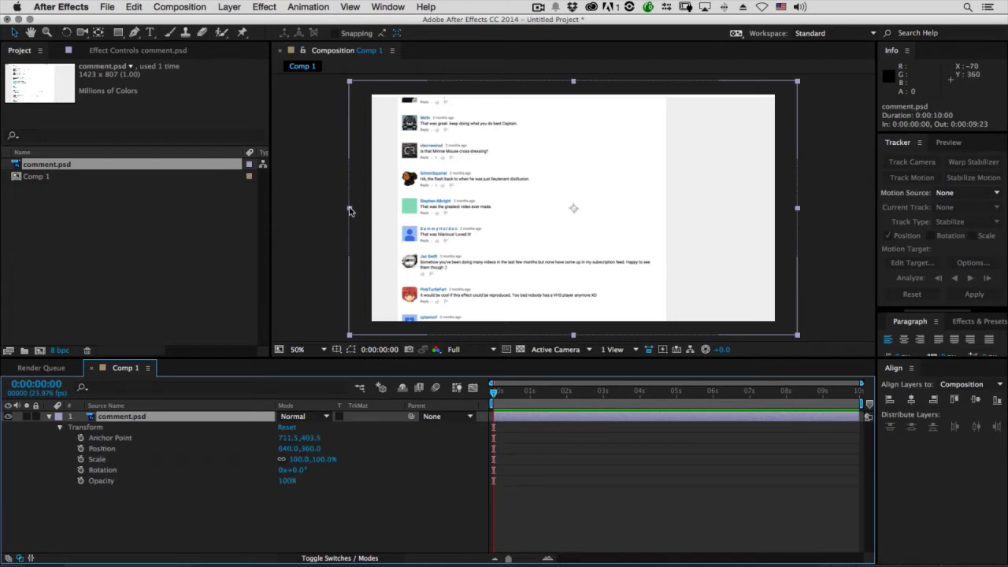
Try transforming the comment.psd layer freely: scale it to about 101.7%, rotate it about -13.8° and move it to about 618, 282
mouse_move(350, 211)
mouse_down()
mouse_move(327, 213)
mouse_move(367, 211)
mouse_move(345, 211)
mouse_up()
drag(385, 191, 425, 193)
key(w)
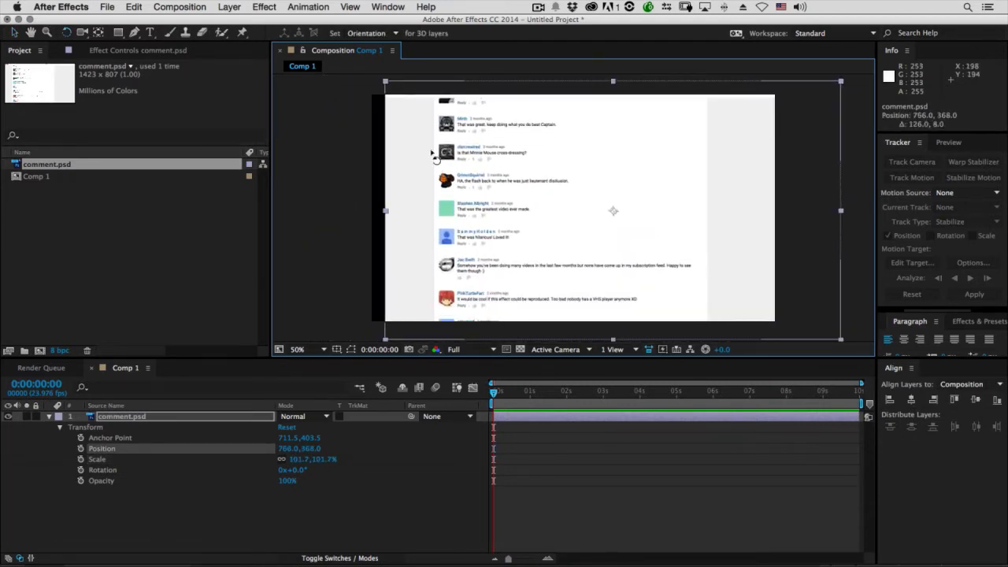
drag(394, 153, 310, 242)
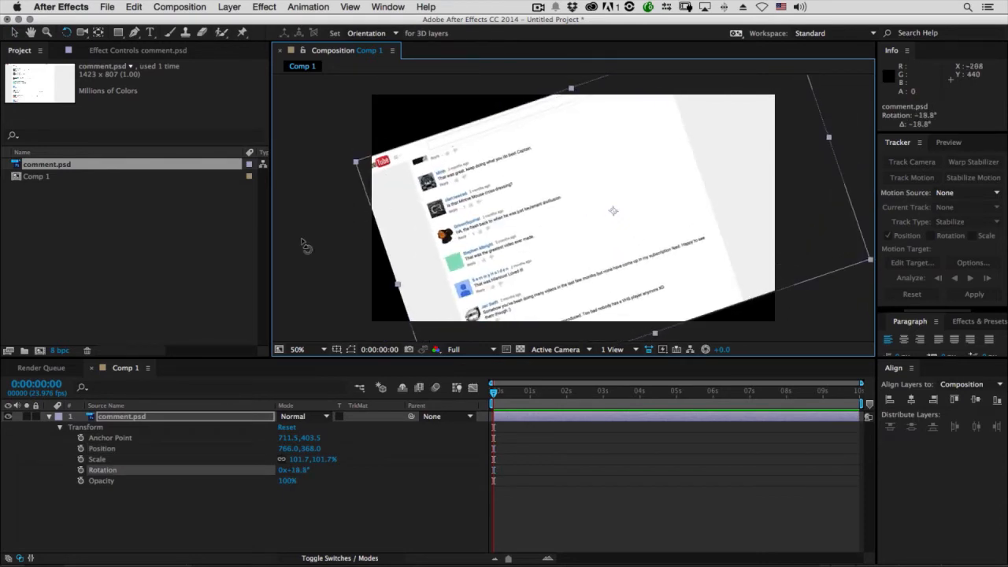
mouse_move(430, 228)
mouse_down()
mouse_move(406, 235)
mouse_move(424, 206)
mouse_move(425, 263)
mouse_move(436, 250)
mouse_move(428, 222)
mouse_up()
key(v)
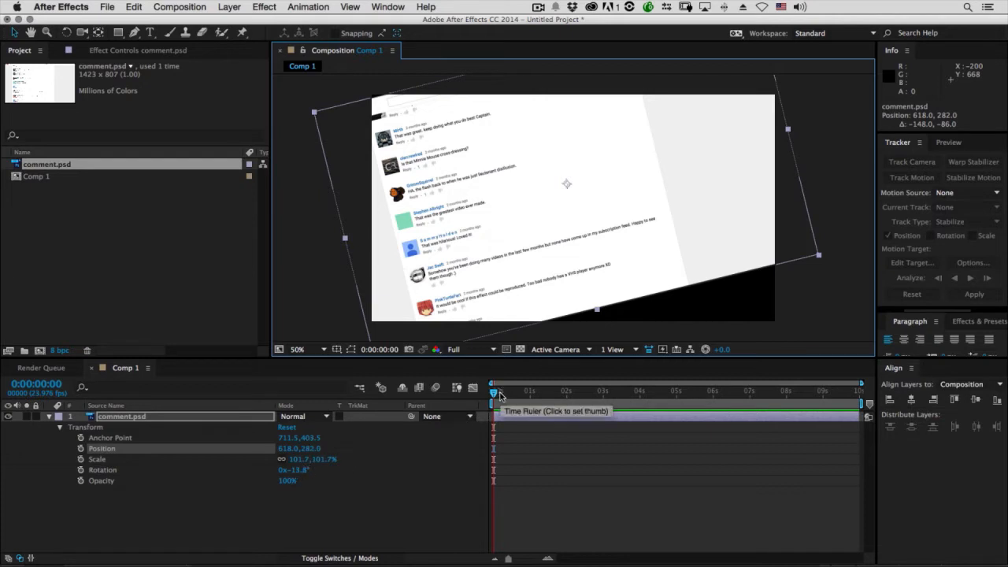
Check the layer at 0:00:03:14, return to the first frame and try moving the layer to about 602, 364
click(625, 390)
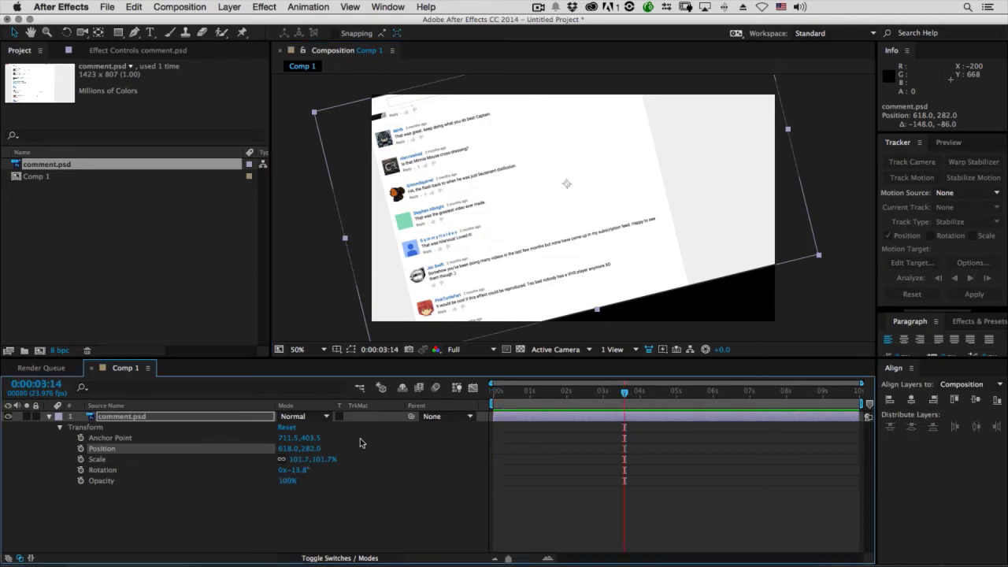
click(493, 392)
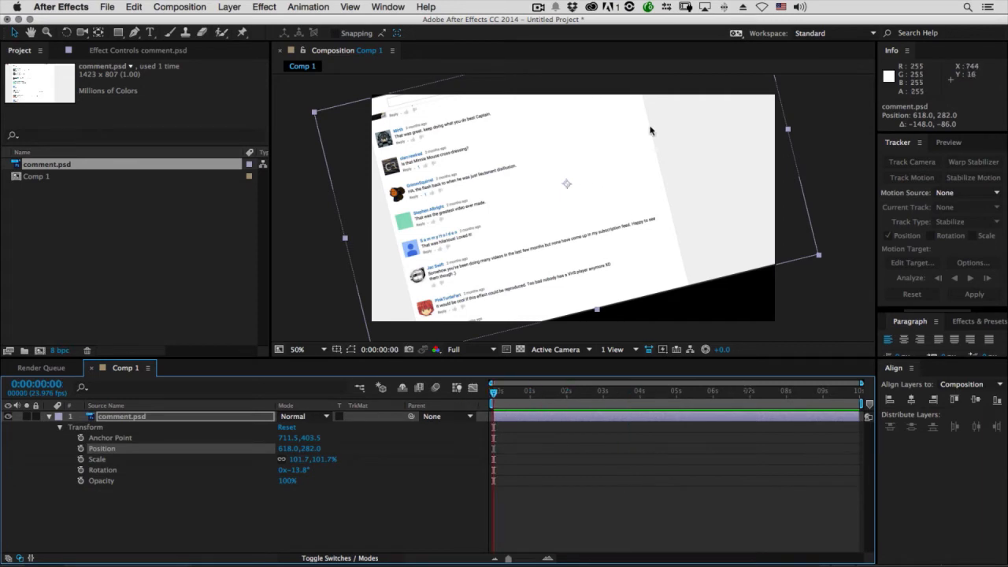
drag(679, 211, 609, 214)
Undo the trial scale, rotation and position changes on the comment.psd layer
key(ctrl+z)
key(ctrl+z)
key(ctrl+z)
key(ctrl+z)
key(ctrl+z)
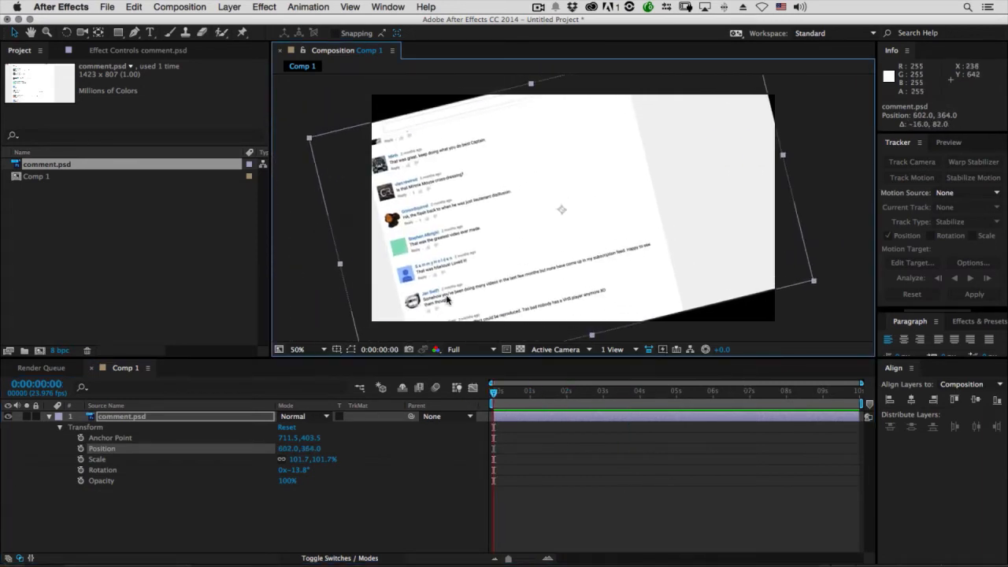
click(288, 428)
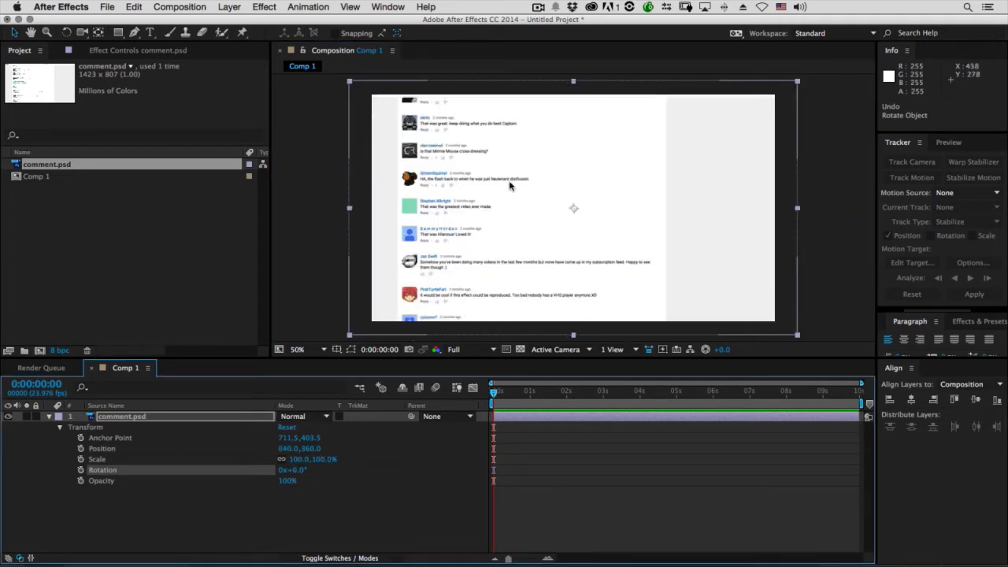
Try scaling the comment.psd layer to about 69.6% and rotating it about -12° around its central anchor point, and undo both changes
click(553, 194)
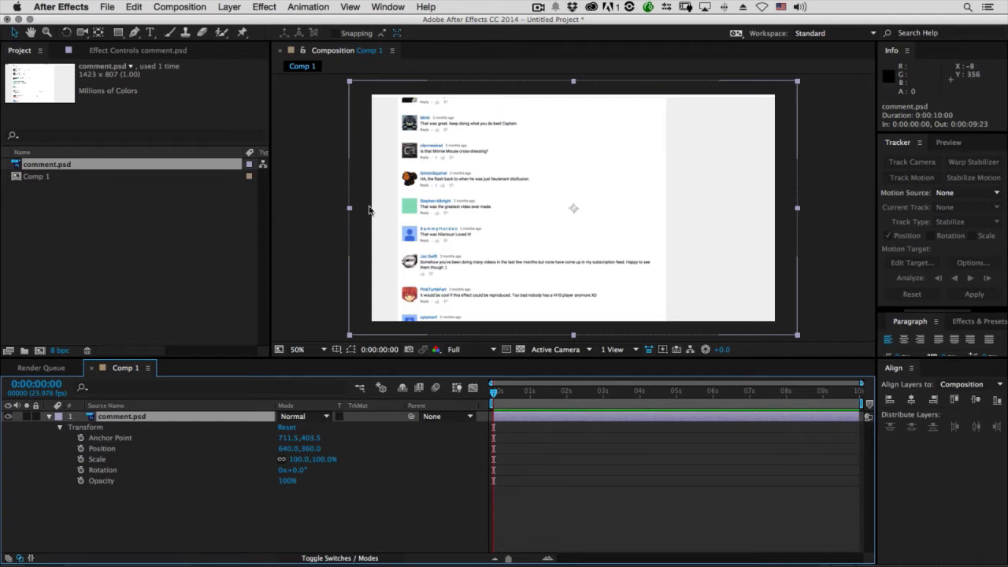
drag(351, 213, 426, 247)
key(w)
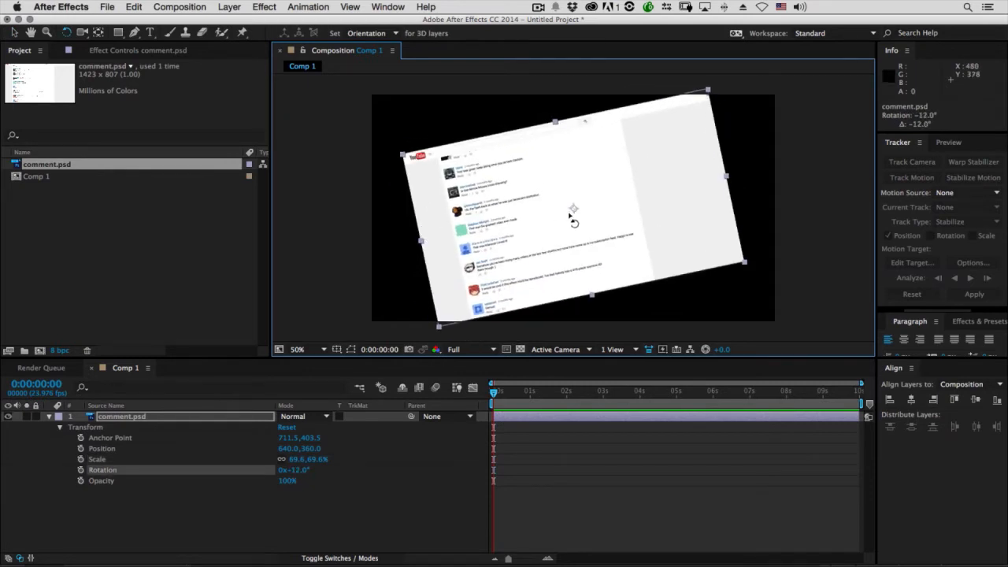
key(super+z)
key(super+z)
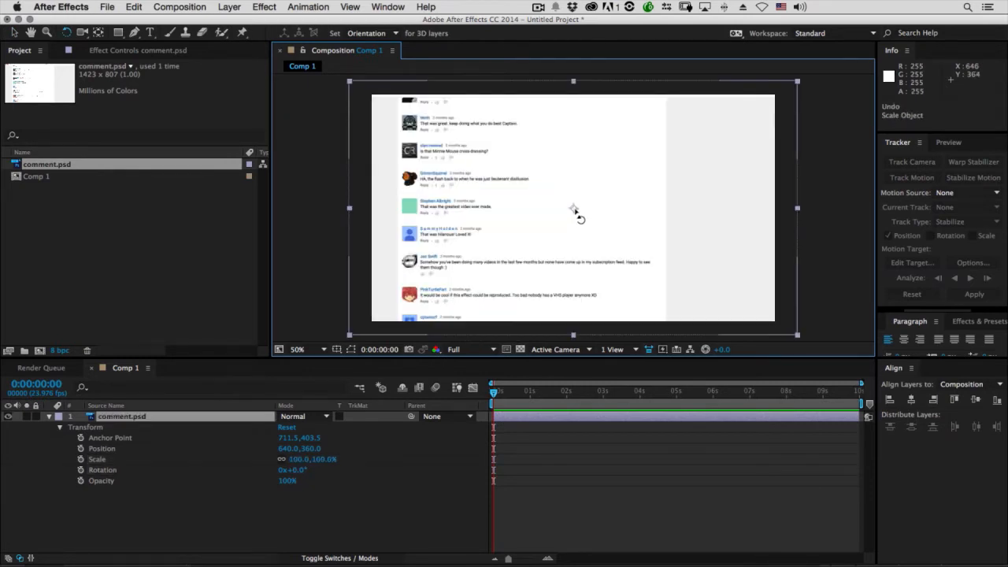
Move the comment.psd layer's anchor point onto the comment with the green avatar, at about 323.5, 399.5
key(v)
key(y)
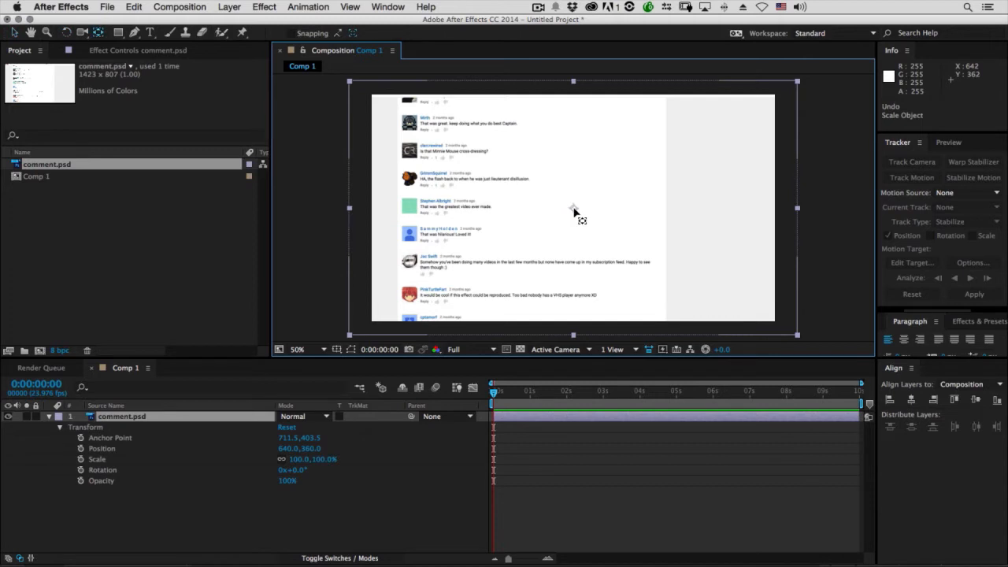
drag(573, 211, 453, 213)
Try scaling the layer to about 66% around its relocated anchor point and undo the scaling
key(v)
drag(350, 209, 385, 212)
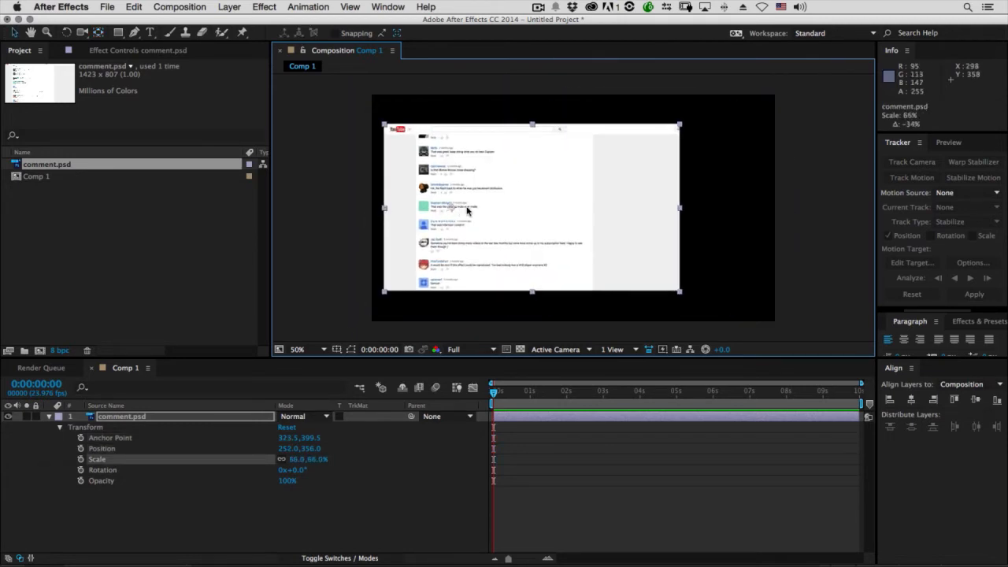
key(super+z)
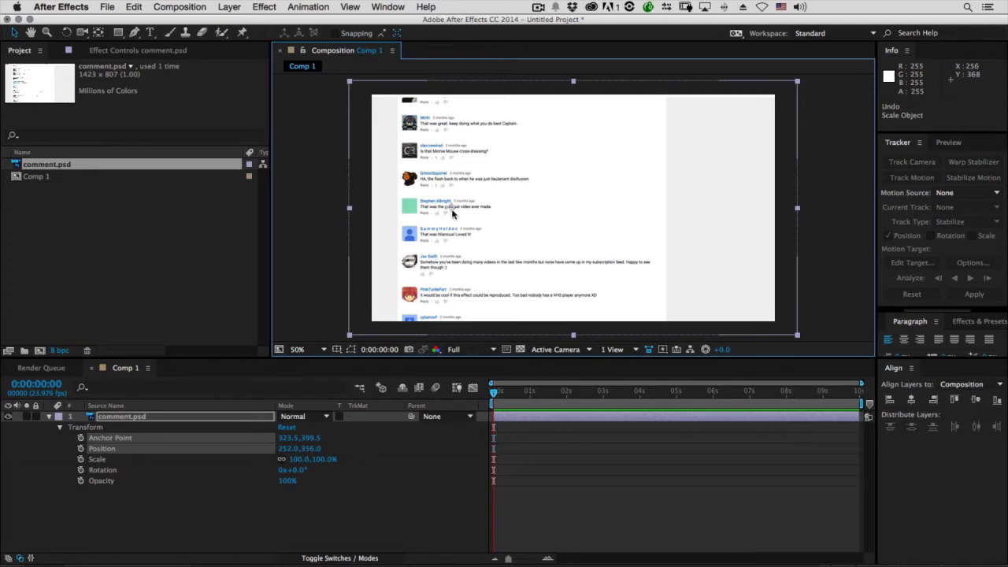
Start keyframing Position and Scale of comment.psd on the first frame, 0:00:00:00
drag(528, 392, 401, 404)
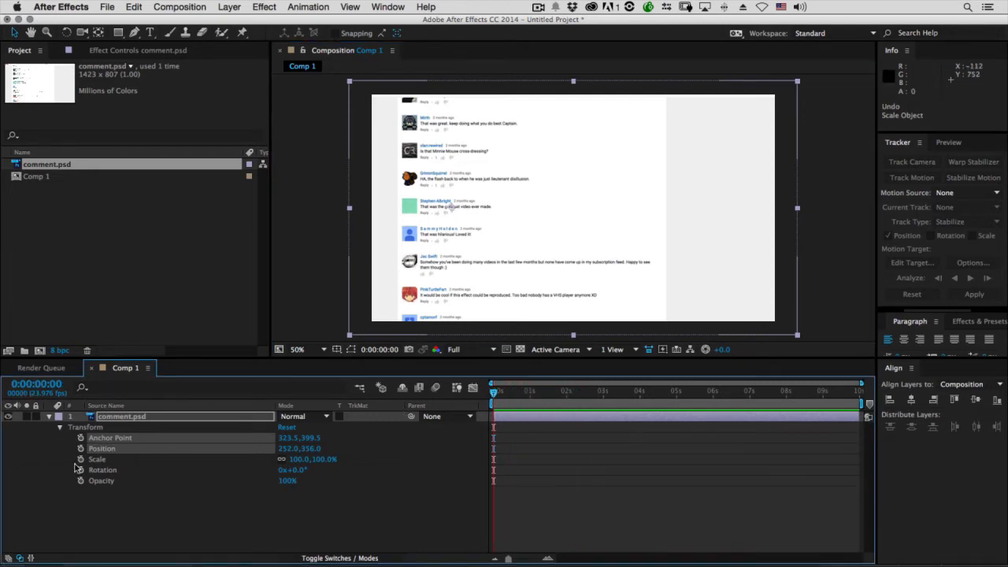
click(71, 455)
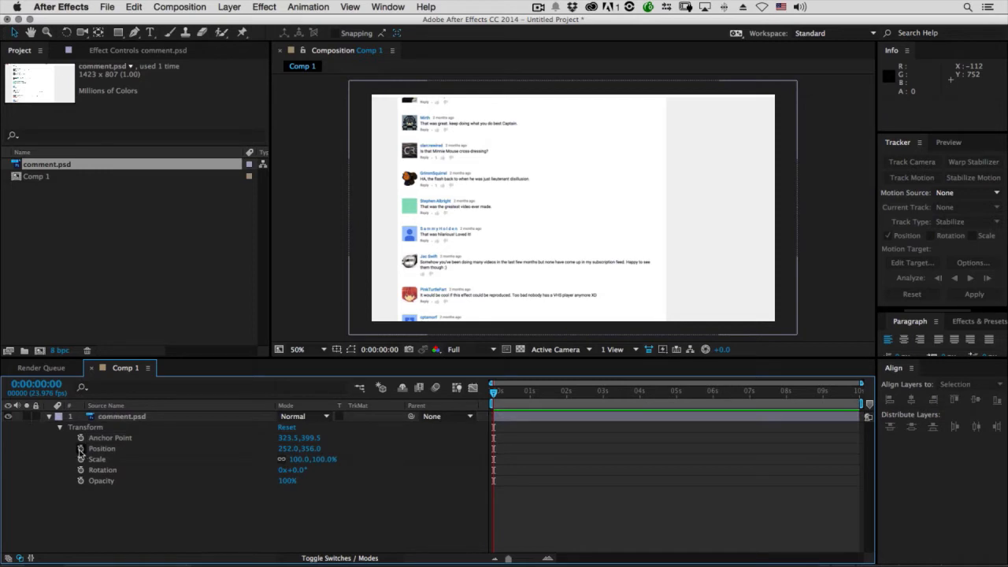
click(81, 449)
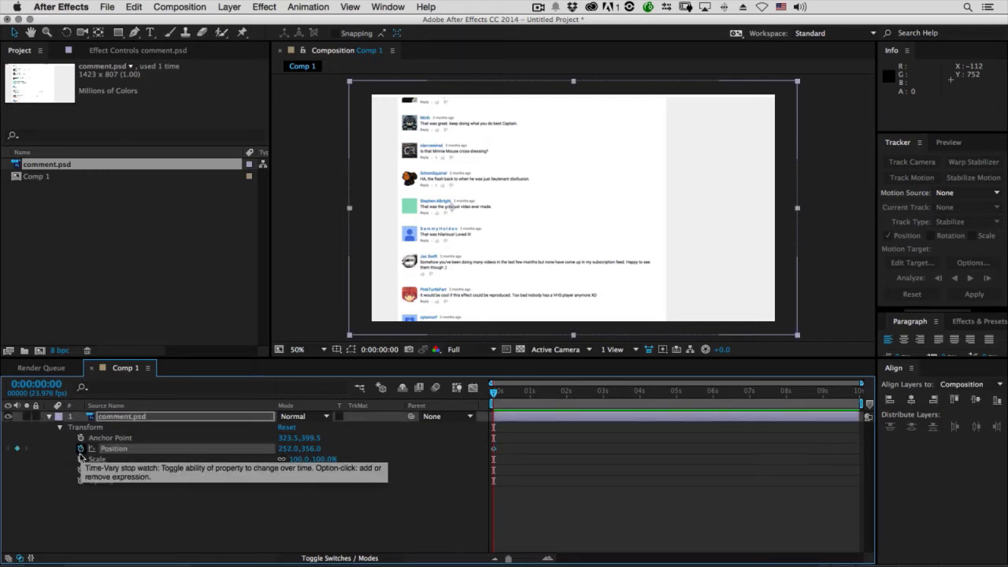
click(80, 460)
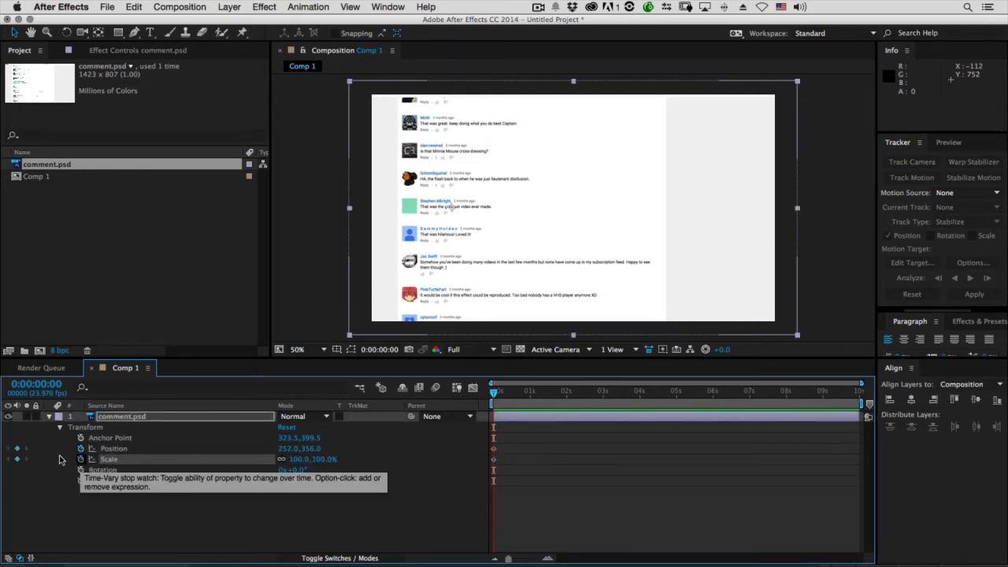
click(494, 450)
click(494, 460)
click(494, 449)
click(494, 460)
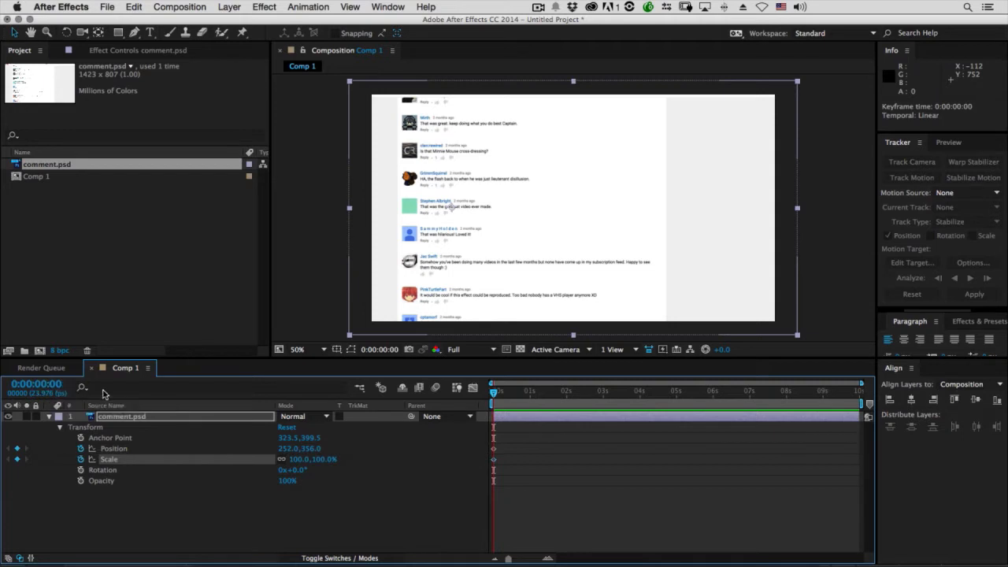
Add a Scale keyframe of about 383.7% to the comment.psd layer at 0:00:06:10
drag(570, 400, 733, 395)
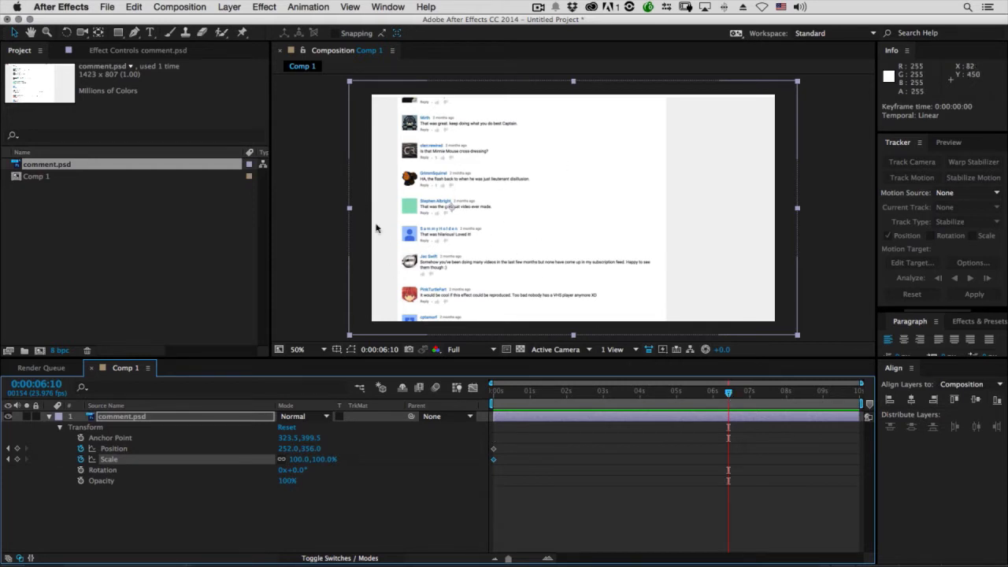
key(comma)
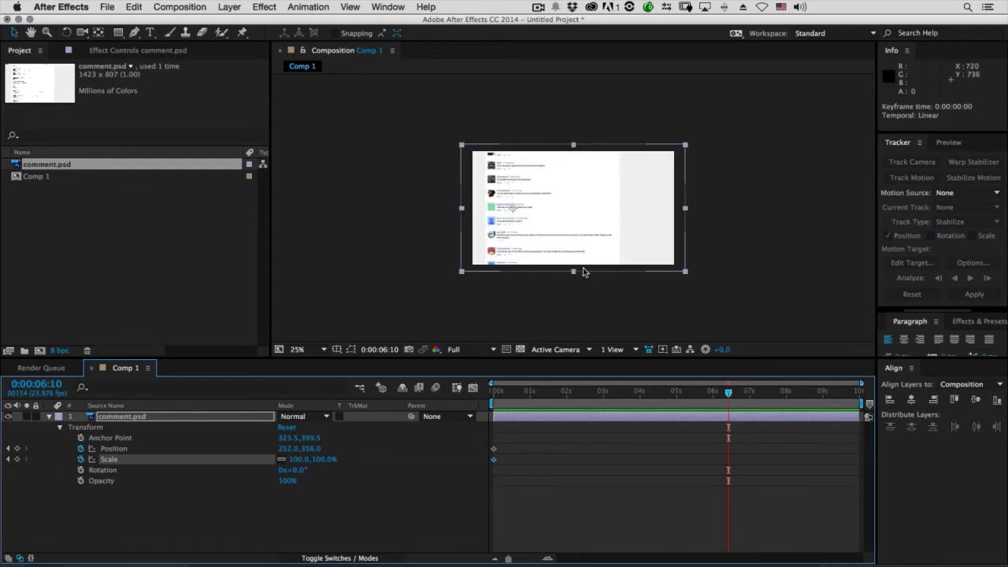
drag(573, 274, 635, 454)
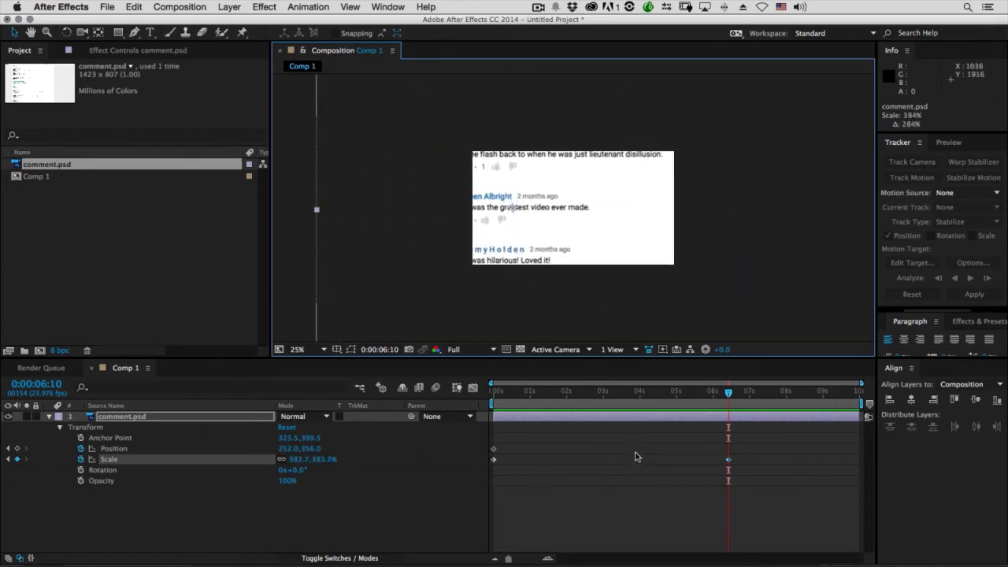
Move the enlarged layer to about 586, 364 at 0:00:06:10 so the green-avatar comment is centered in the frame
drag(572, 235, 610, 237)
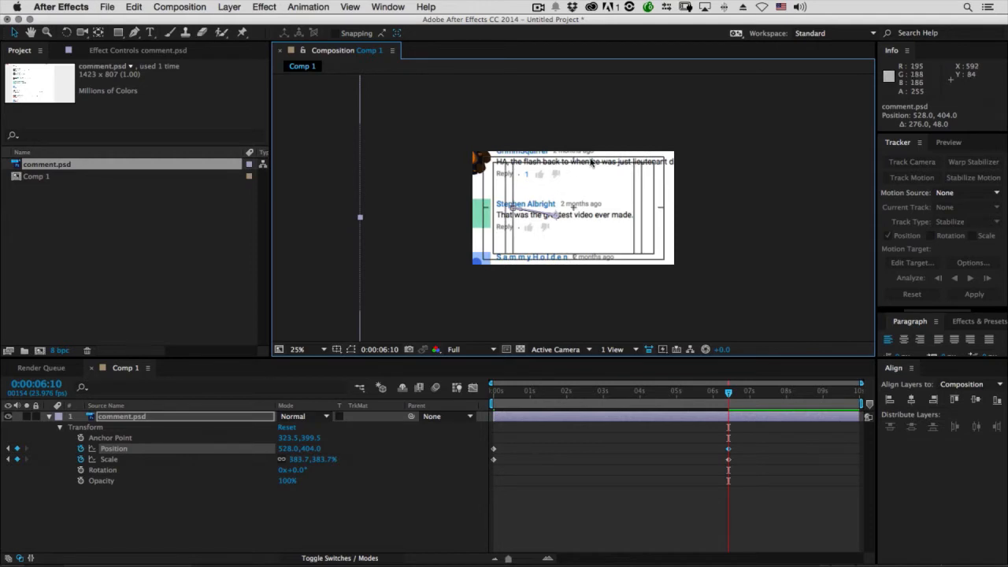
key(period)
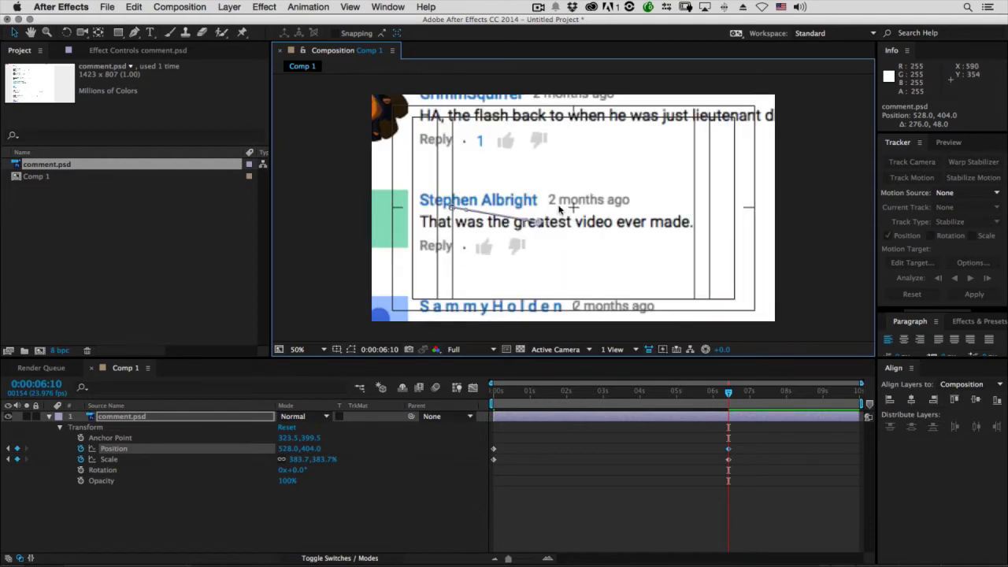
mouse_move(590, 231)
mouse_down()
mouse_move(590, 218)
mouse_move(604, 218)
mouse_up()
key(Right)
key(Right)
key(Right)
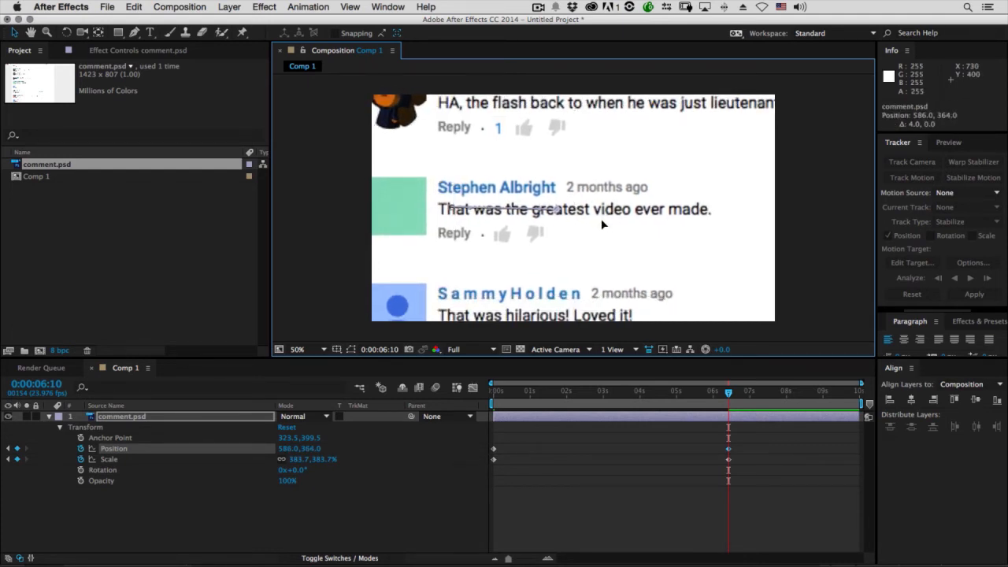
scroll(602, 220, down, 2)
scroll(602, 219, up, 2)
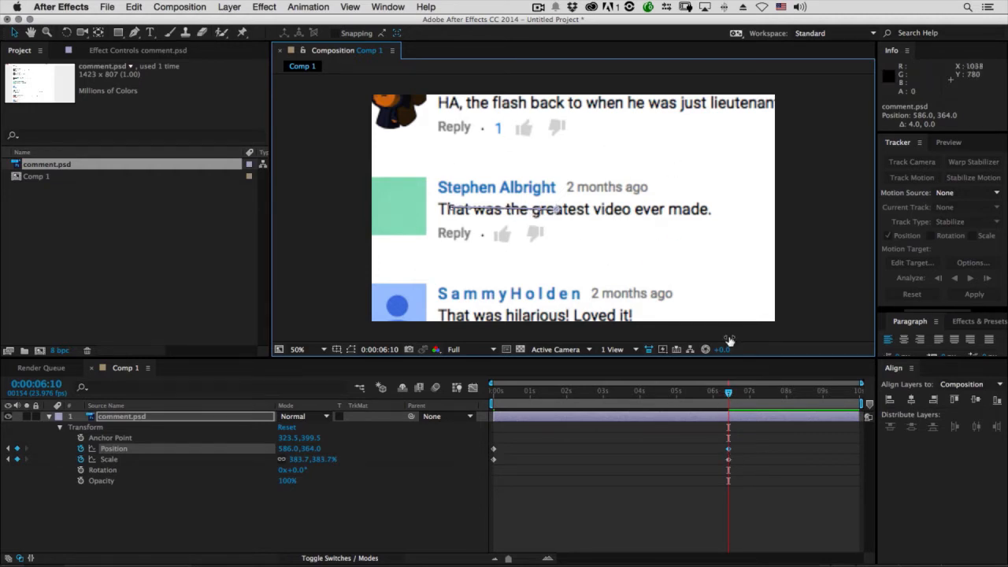
Preview the zoom animation between the first frame and 0:00:06:10 by scrubbing and playing it back
drag(728, 391, 484, 384)
key(space)
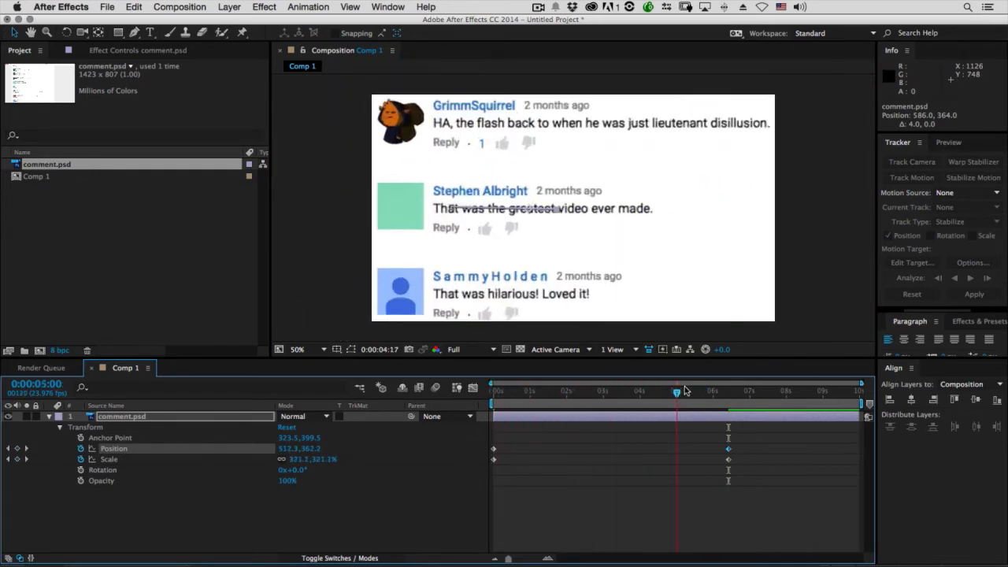
drag(504, 390, 729, 401)
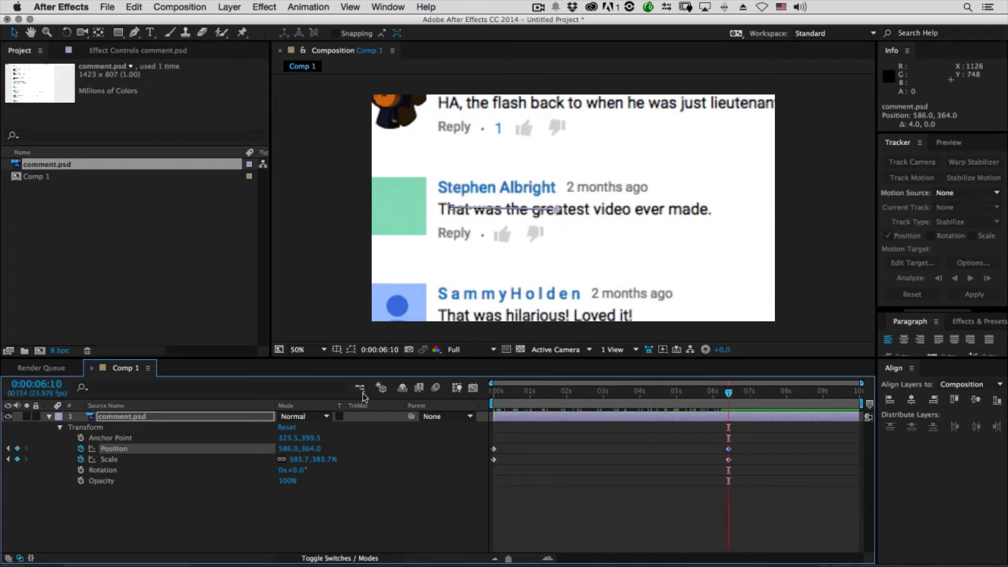
drag(727, 407, 596, 398)
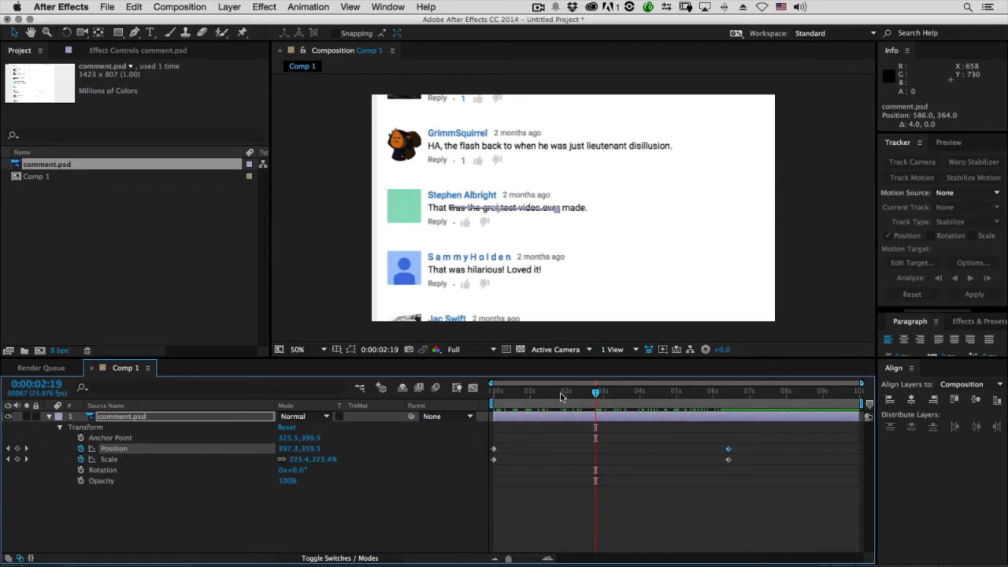
key(space)
drag(660, 400, 552, 398)
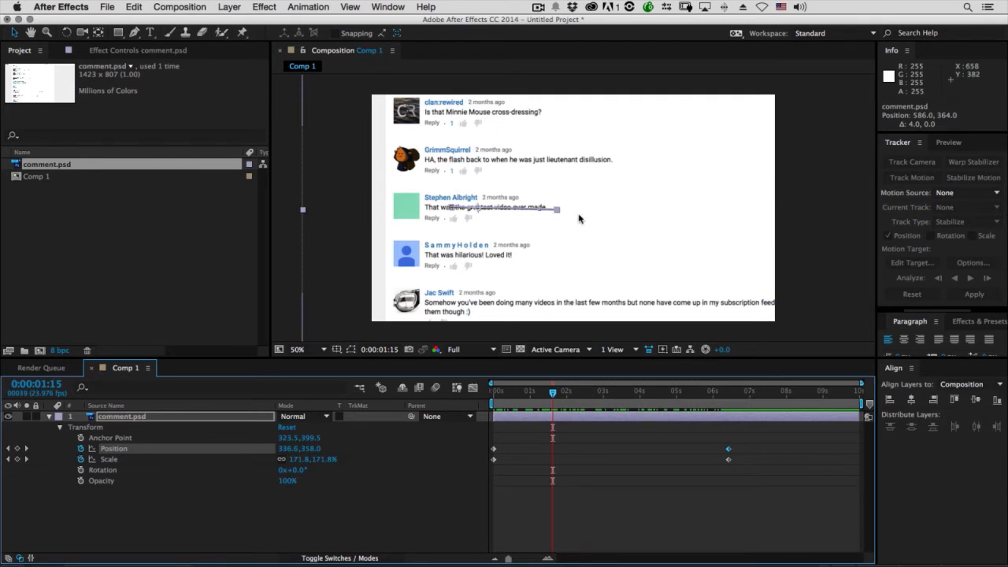
key(KP_0)
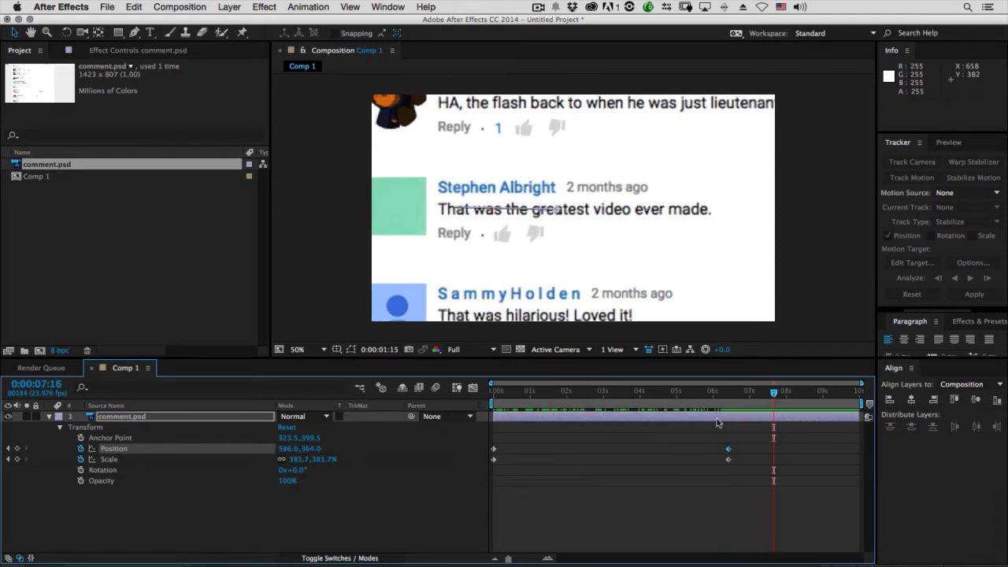
drag(657, 397, 696, 393)
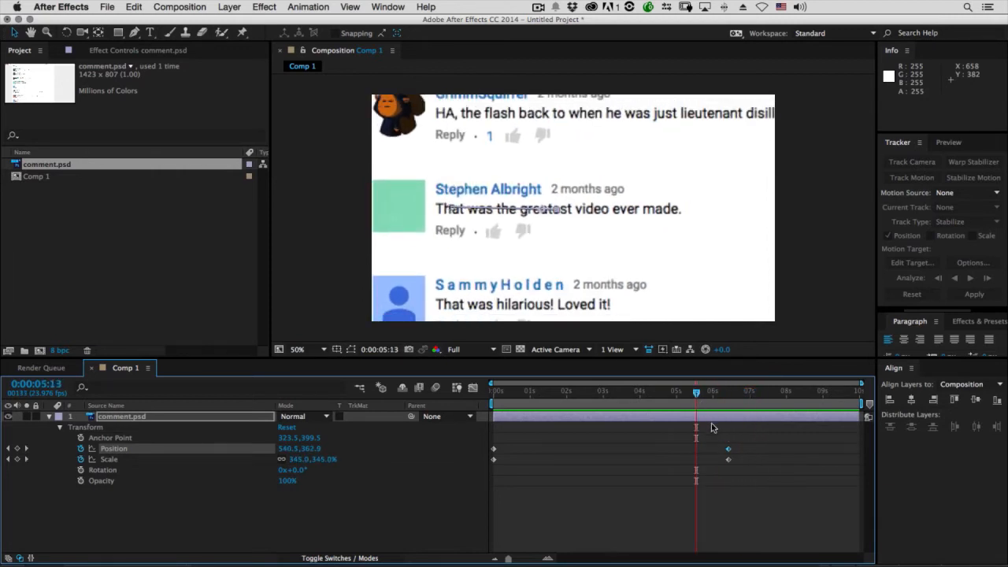
drag(510, 397, 706, 404)
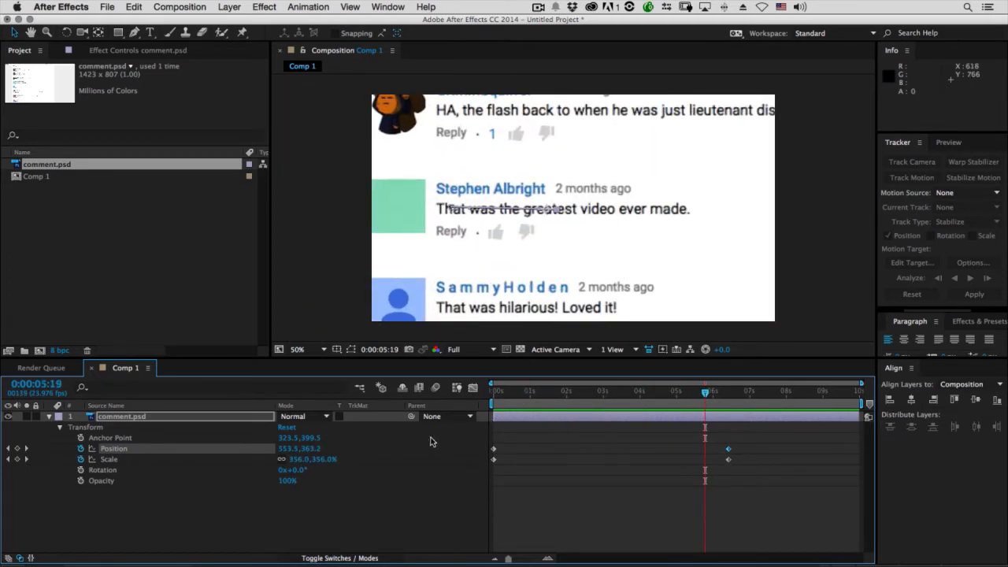
Examine the linear Scale curve in an enlarged Graph Editor and return to the keyframe view
click(110, 460)
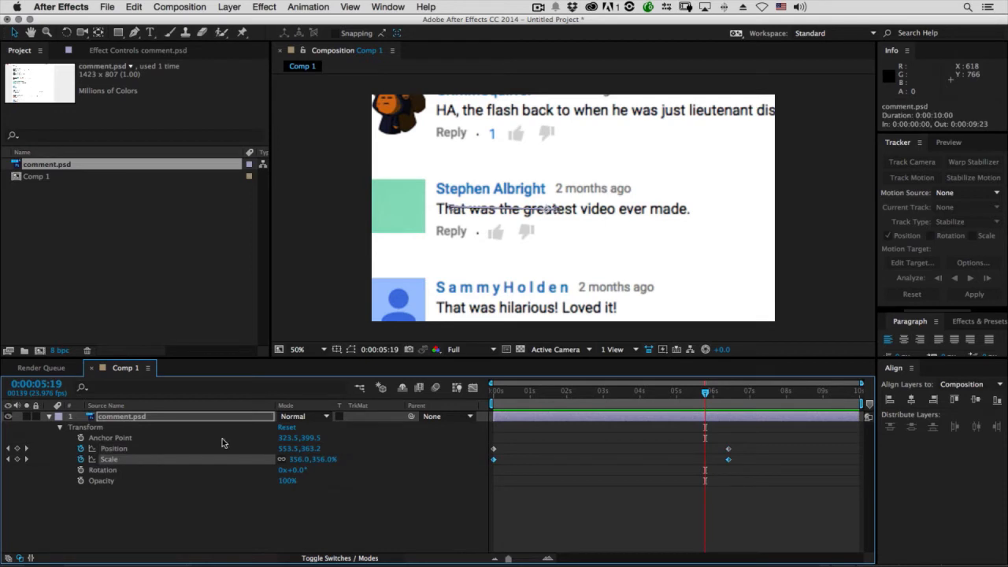
click(473, 389)
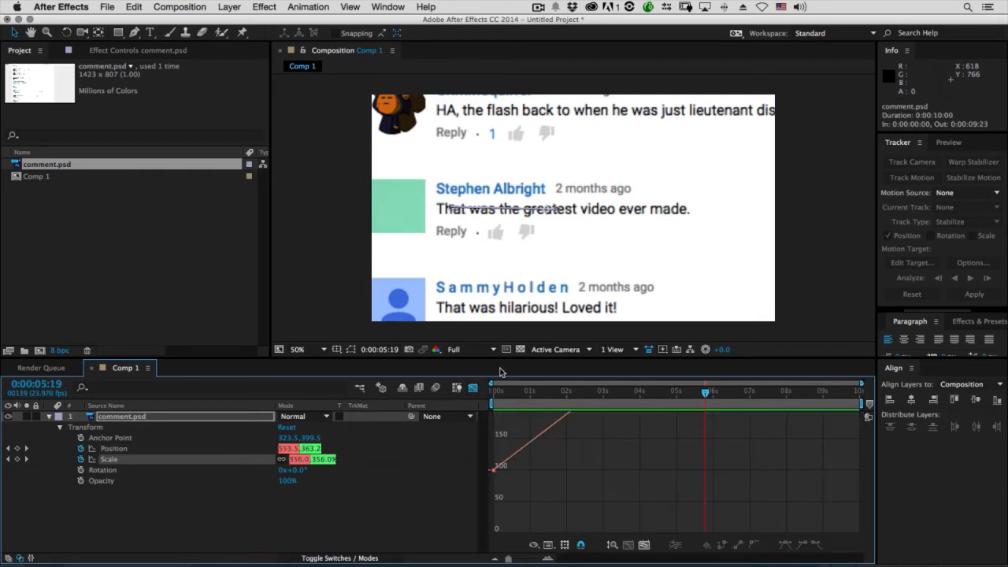
drag(525, 358, 524, 175)
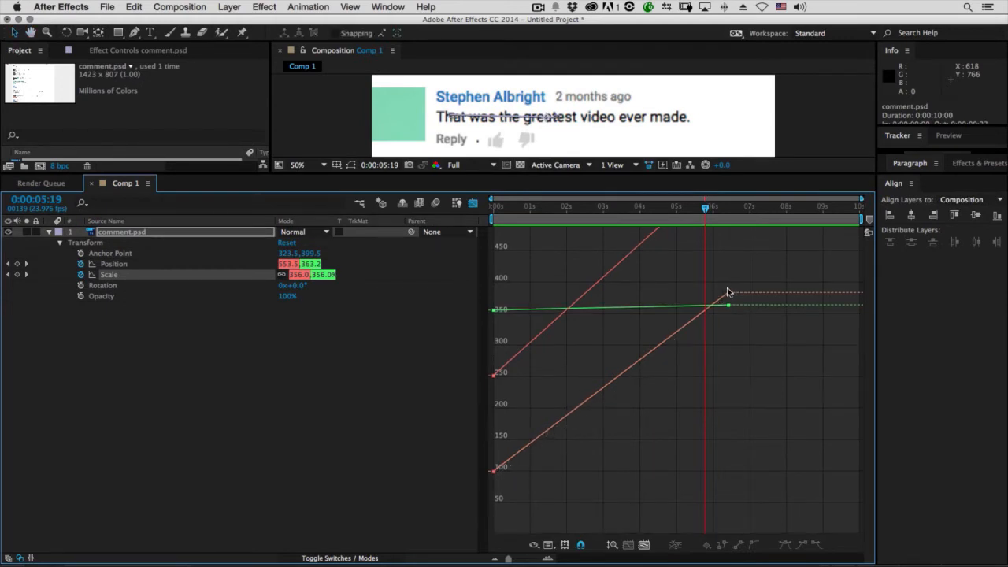
click(473, 204)
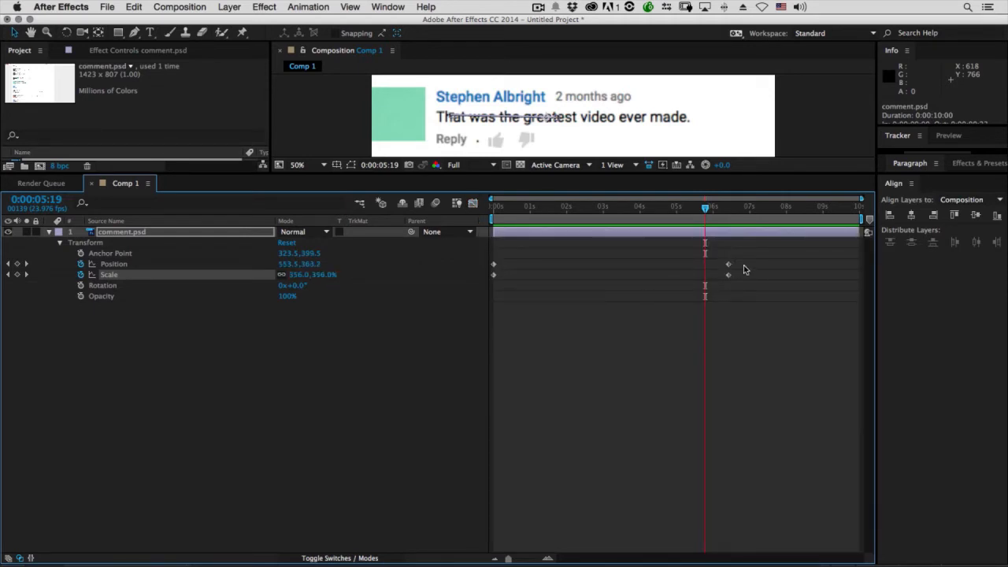
Apply Easy Ease to all Position and Scale keyframes of the comment.psd layer
drag(746, 262, 486, 287)
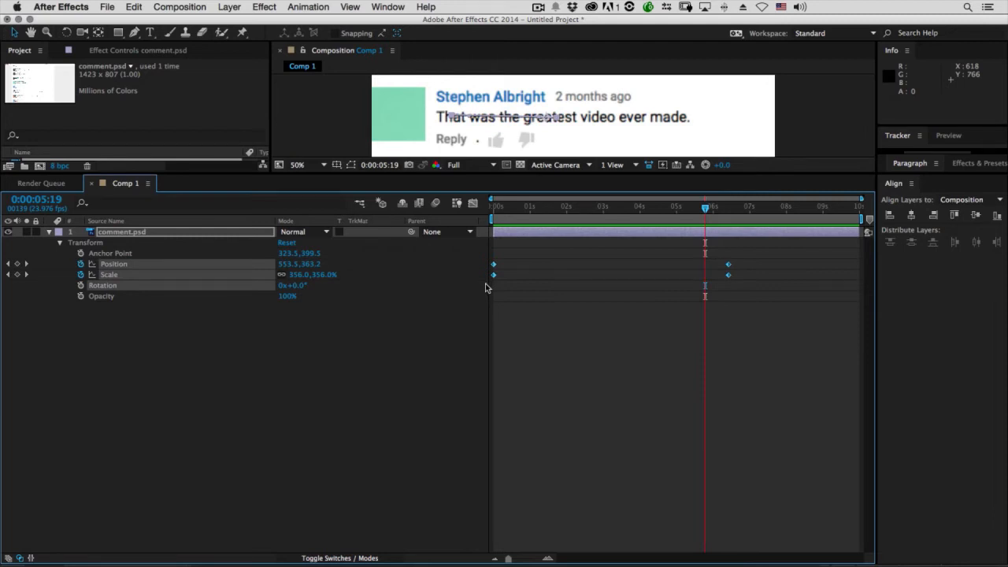
key(F9)
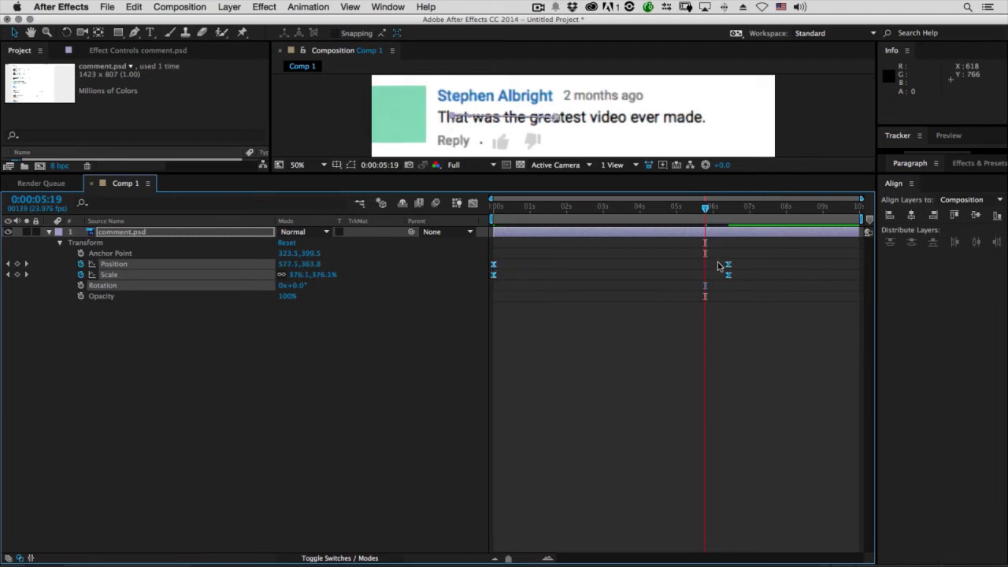
click(224, 314)
Examine the eased Scale curve in the Graph Editor and return to the keyframe view
click(188, 274)
click(473, 204)
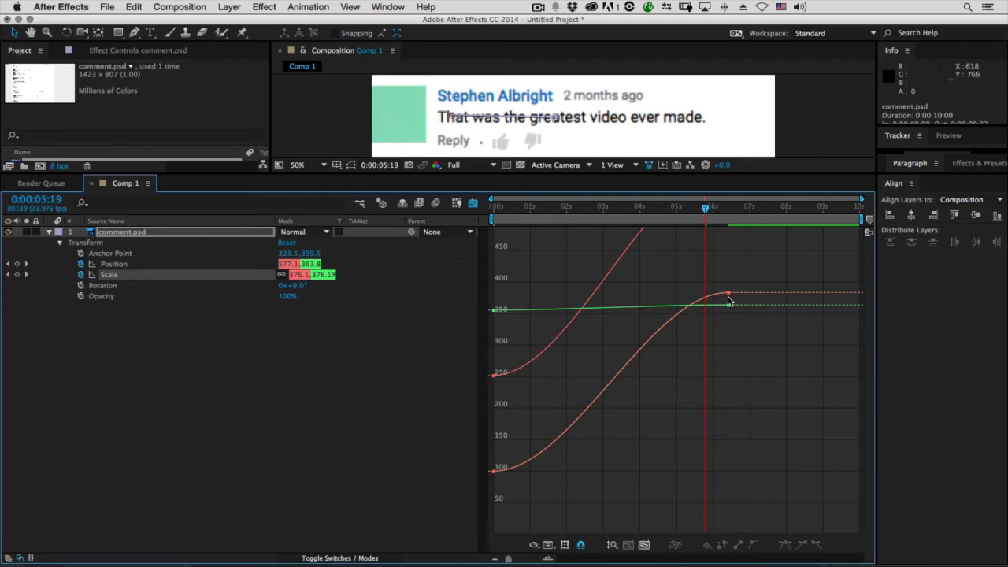
click(473, 203)
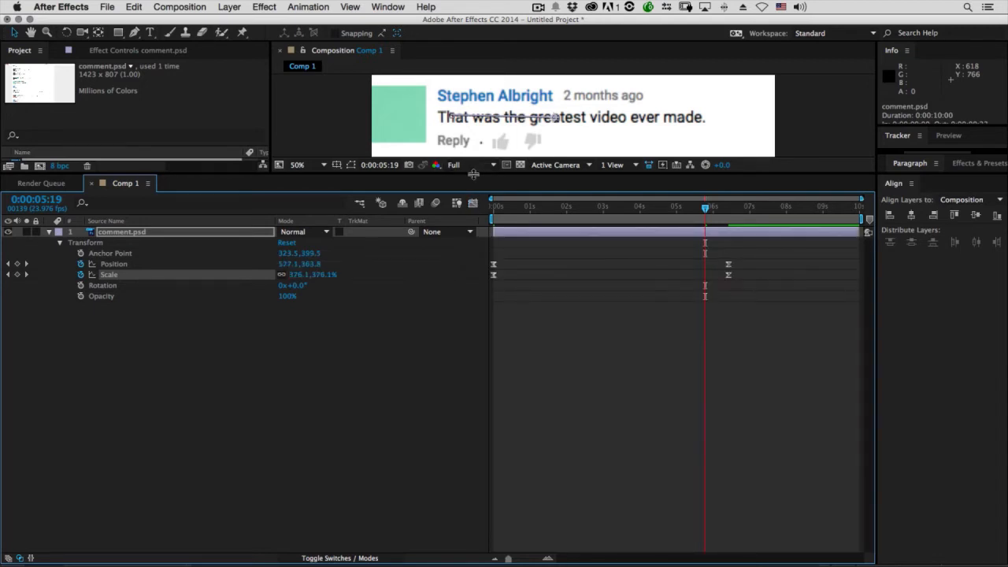
Enlarge the composition view again and preview the eased zoom animation
drag(472, 174, 462, 401)
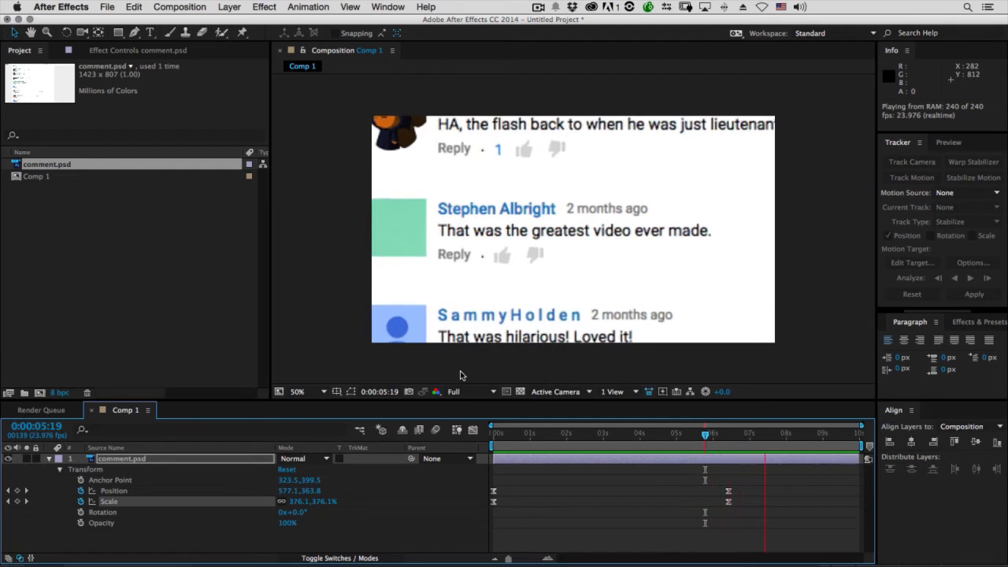
key(space)
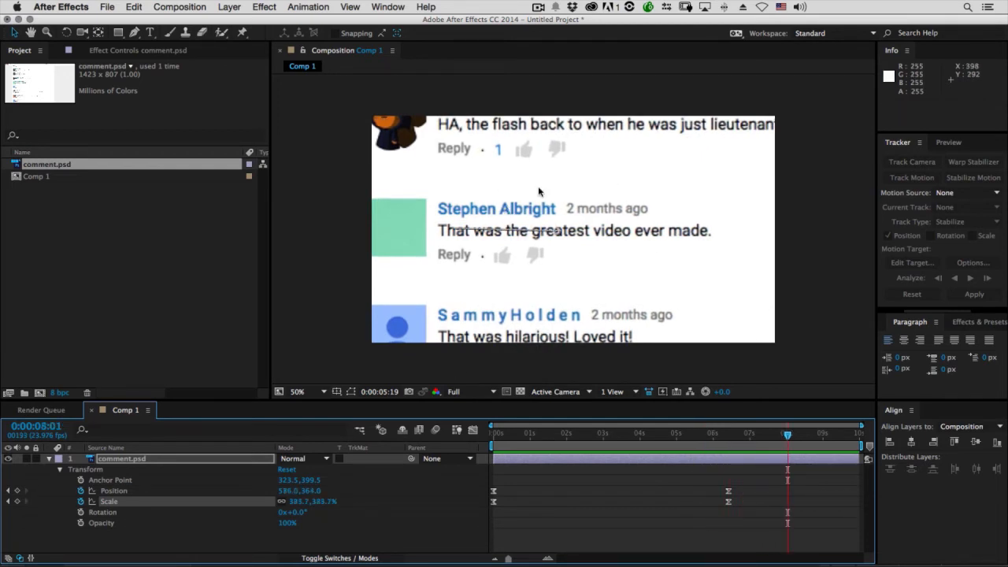
Collapse the comment.psd layer's properties and move the playhead to 0:00:04:10
drag(529, 434, 427, 444)
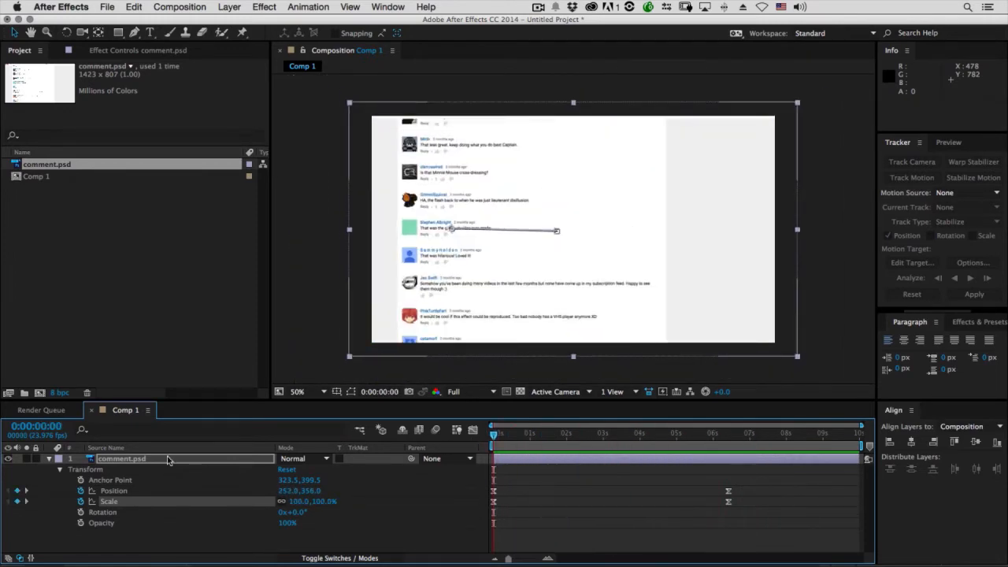
click(48, 463)
click(112, 473)
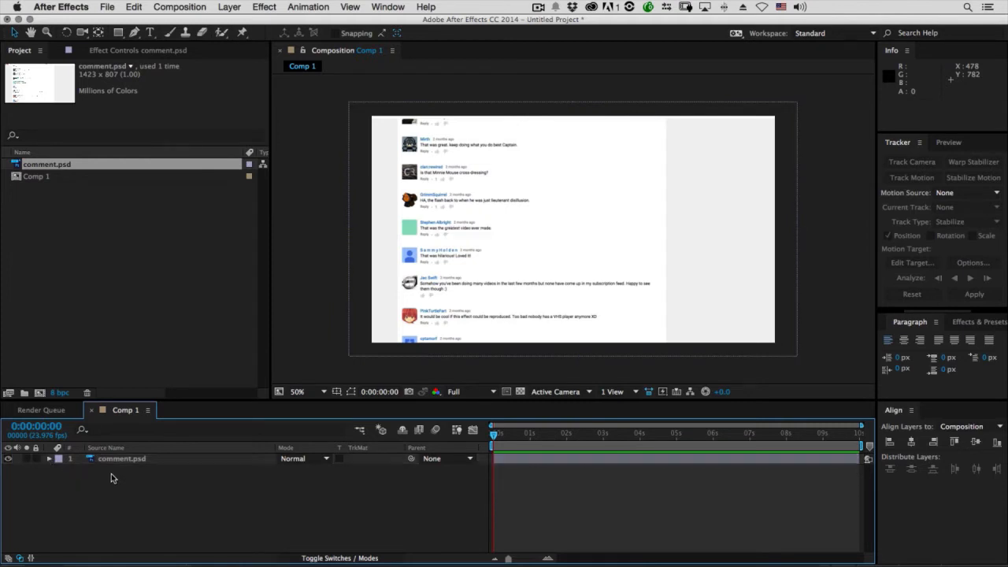
drag(613, 435, 695, 435)
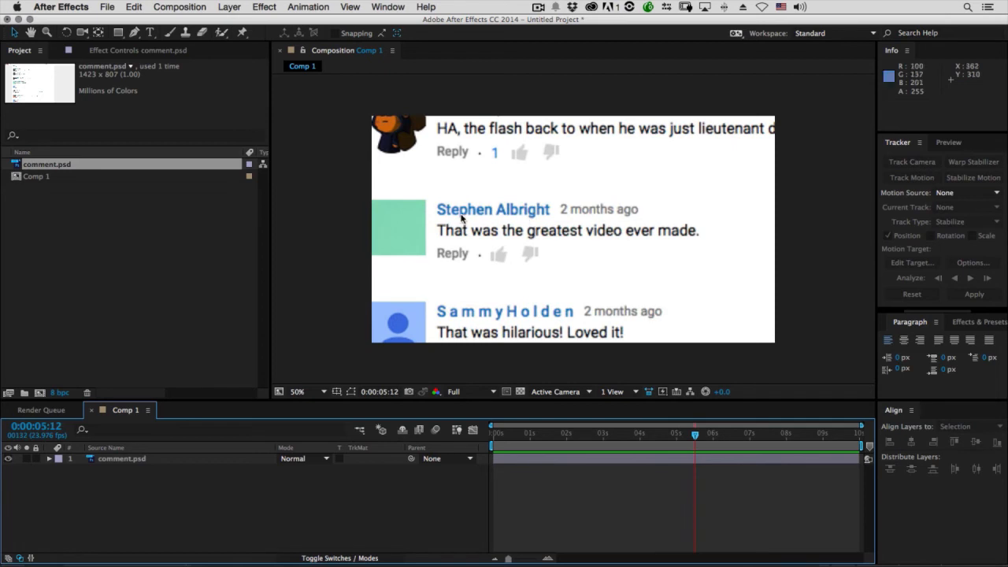
drag(695, 438, 656, 438)
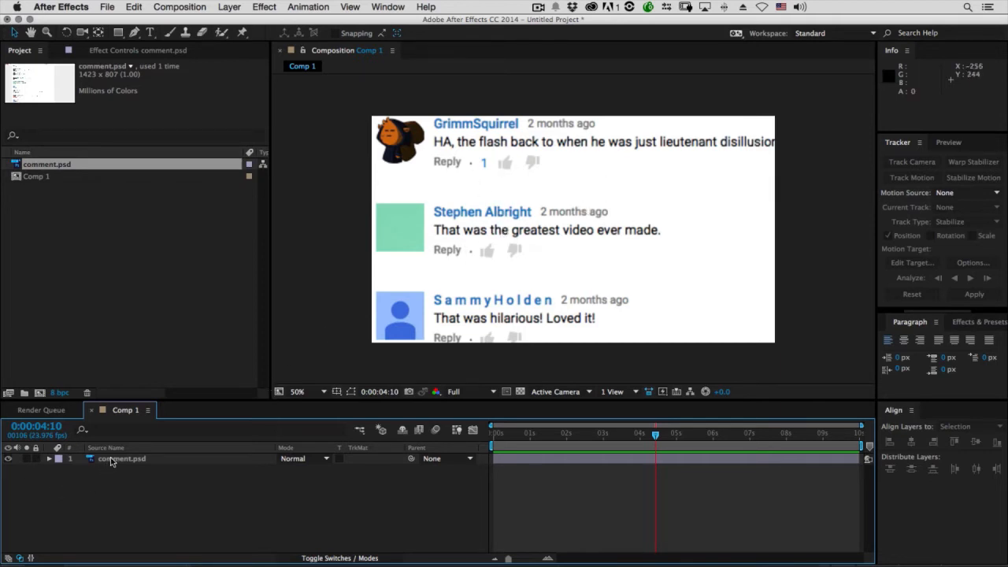
Add a new adjustment layer above comment.psd, keeping it aligned with the full composition frame
click(146, 463)
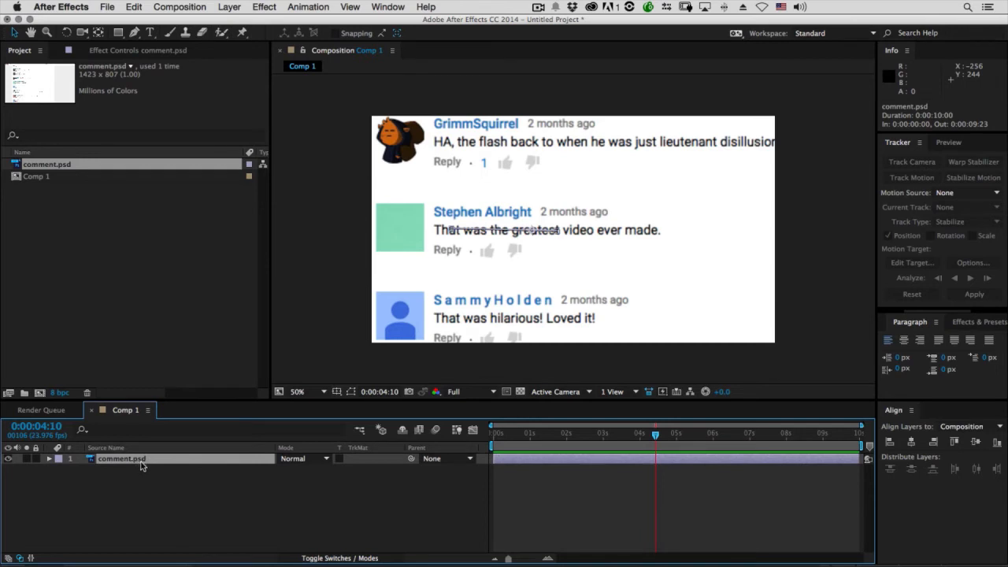
click(228, 6)
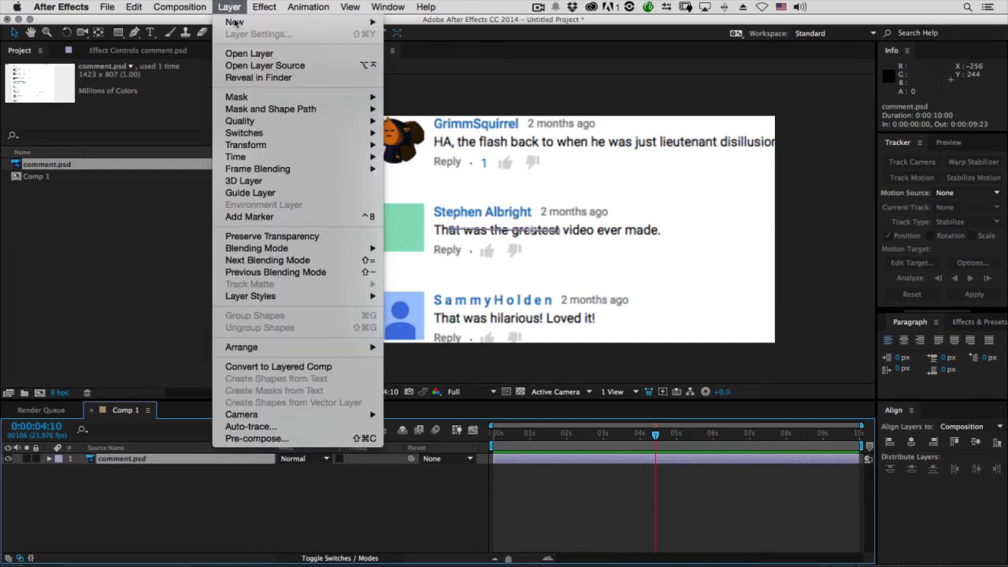
mouse_move(235, 24)
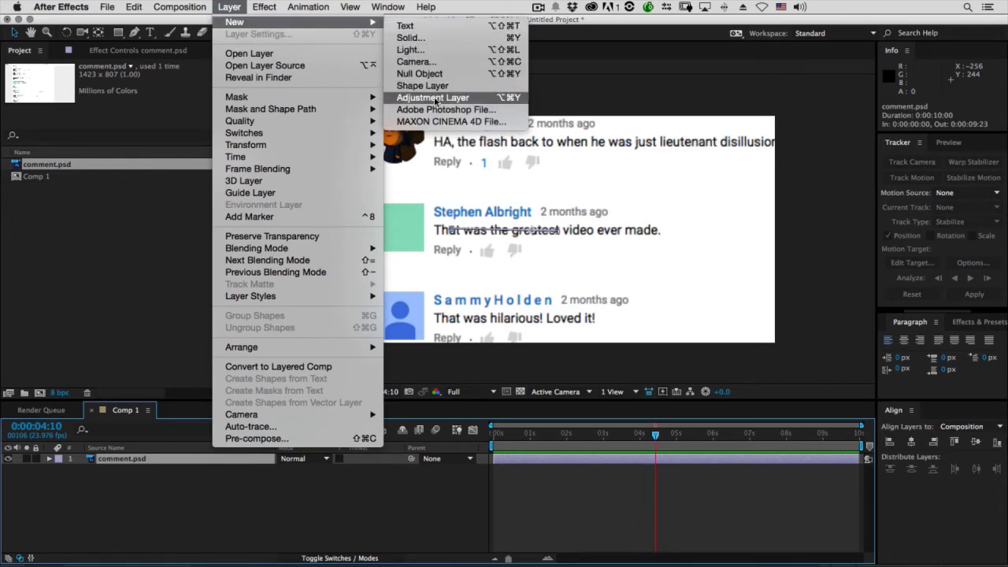
click(229, 6)
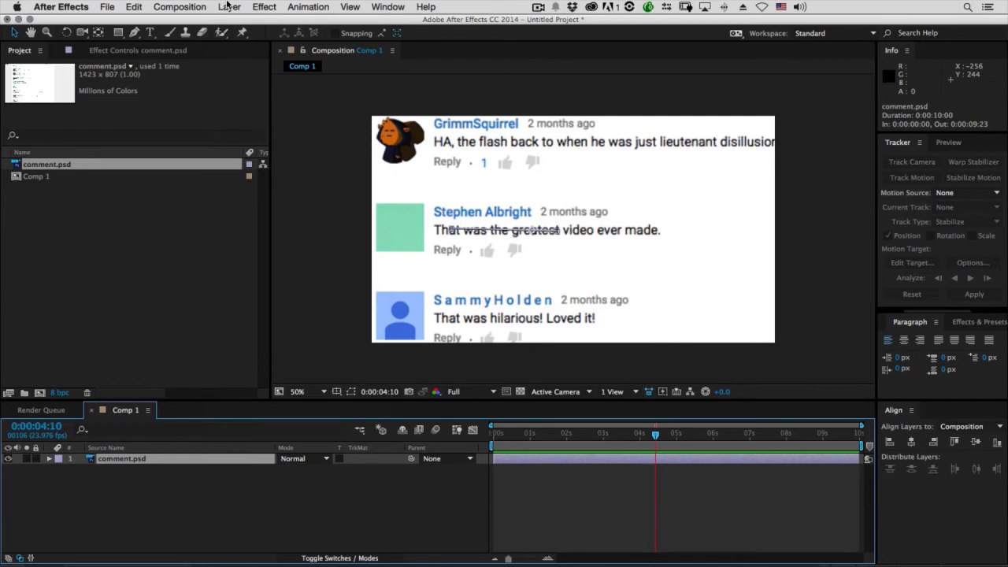
key(super+alt+y)
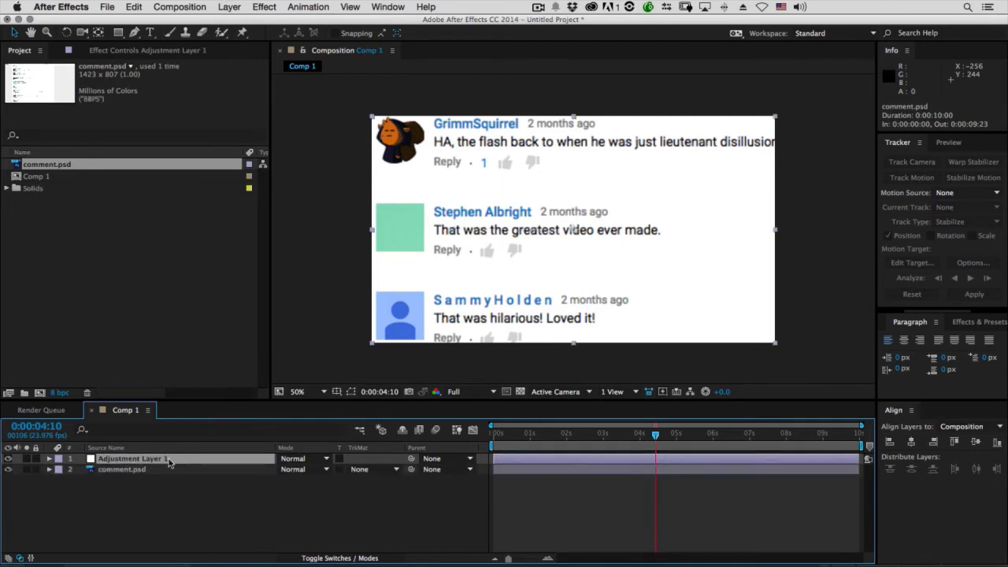
drag(431, 166, 474, 217)
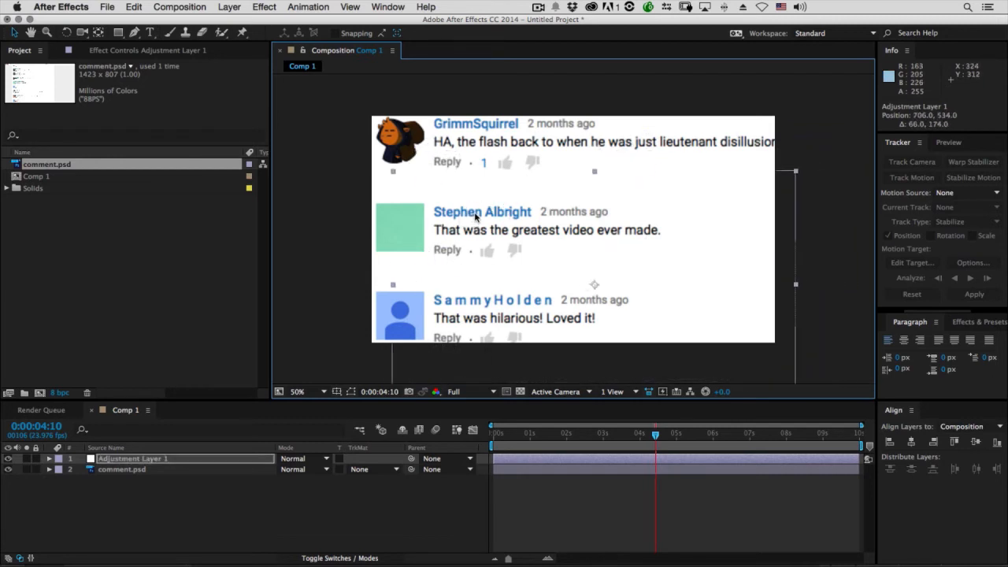
key(super+z)
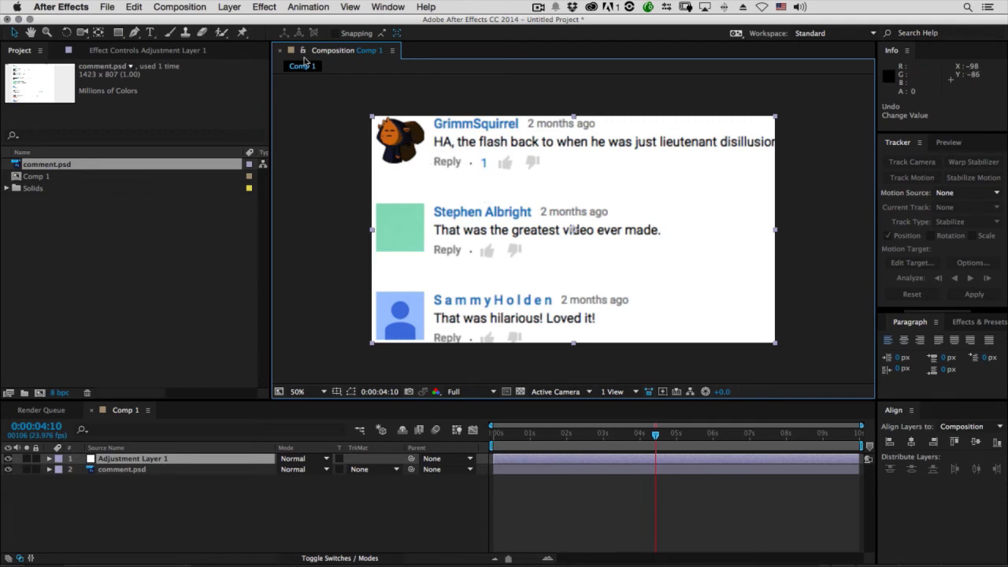
Apply the Exposure and Fast Blur effects to Adjustment Layer 1
click(266, 6)
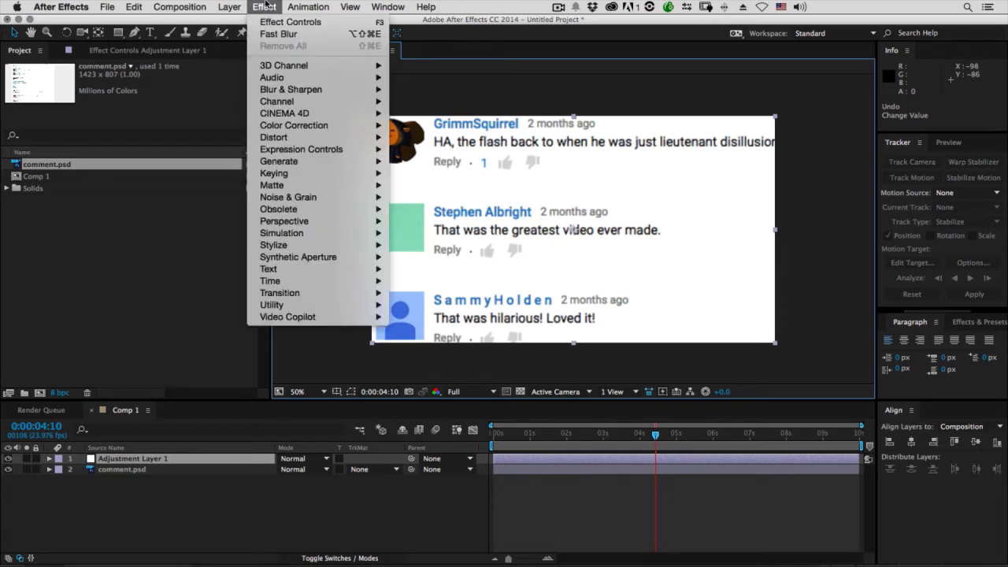
mouse_move(304, 126)
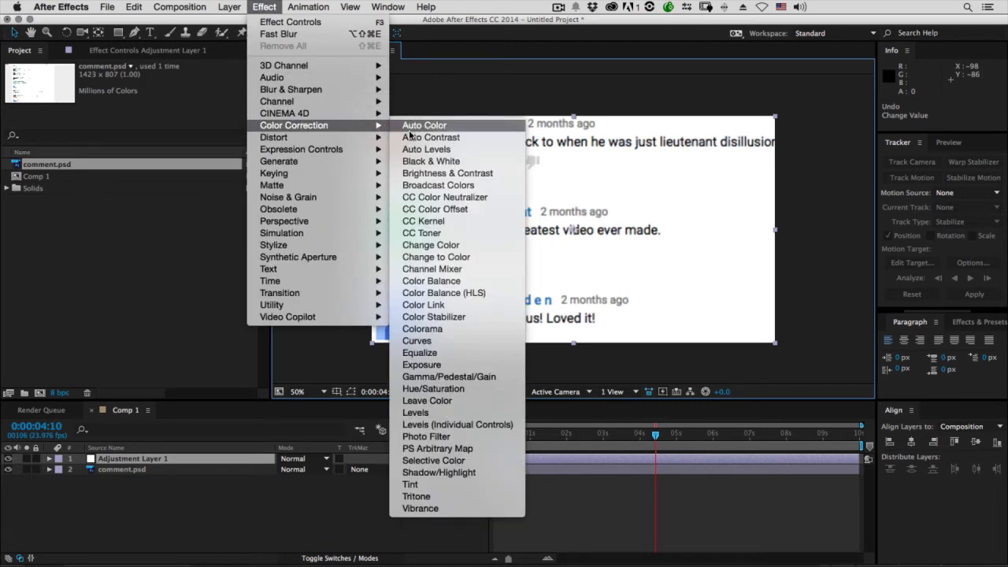
click(453, 365)
click(270, 7)
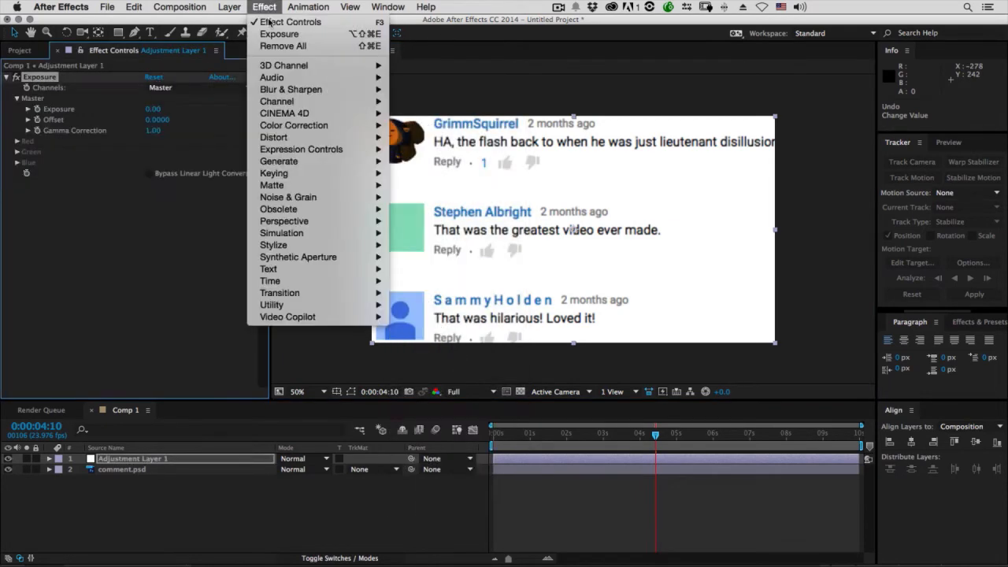
mouse_move(272, 92)
click(431, 209)
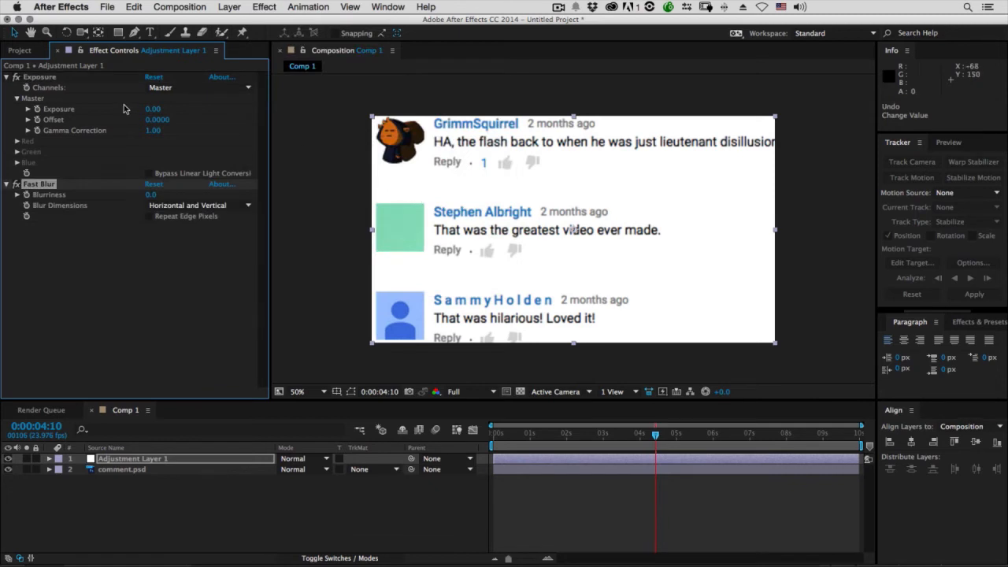
Set Exposure to -0.97 with Gamma Correction 0.46, and Fast Blur's Blurriness to 18 with Repeat Edge Pixels enabled
drag(153, 109, 96, 112)
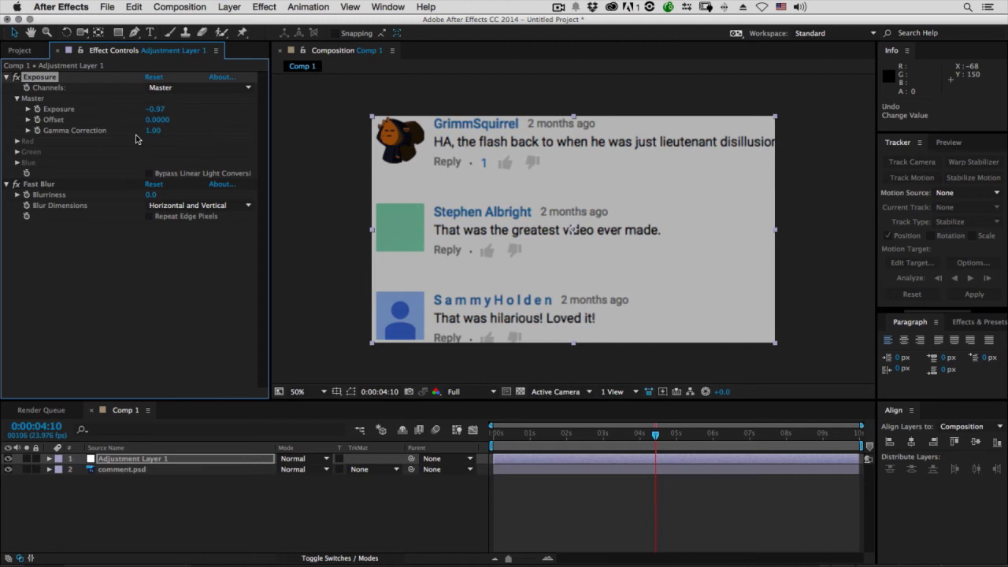
drag(152, 131, 117, 131)
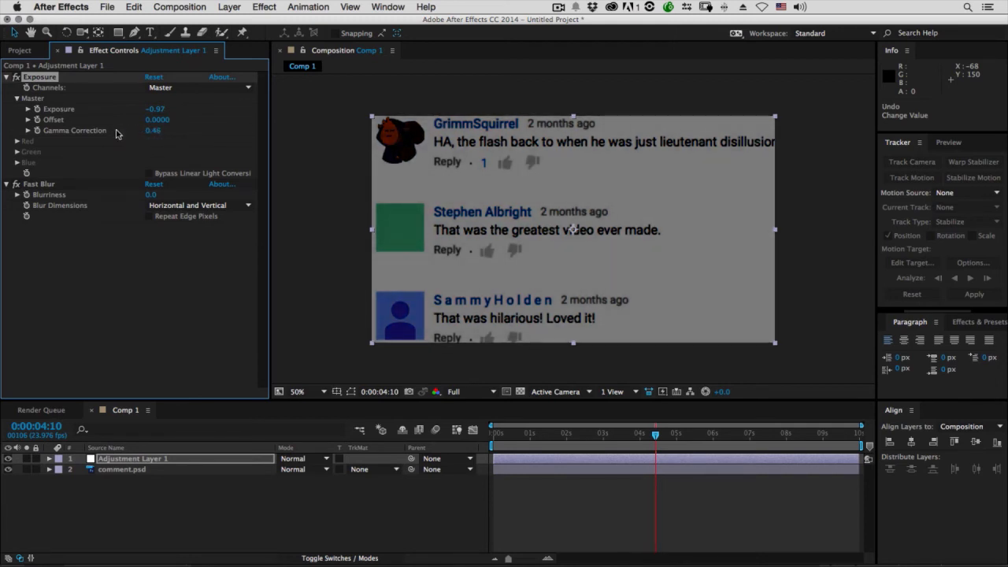
drag(149, 200, 160, 196)
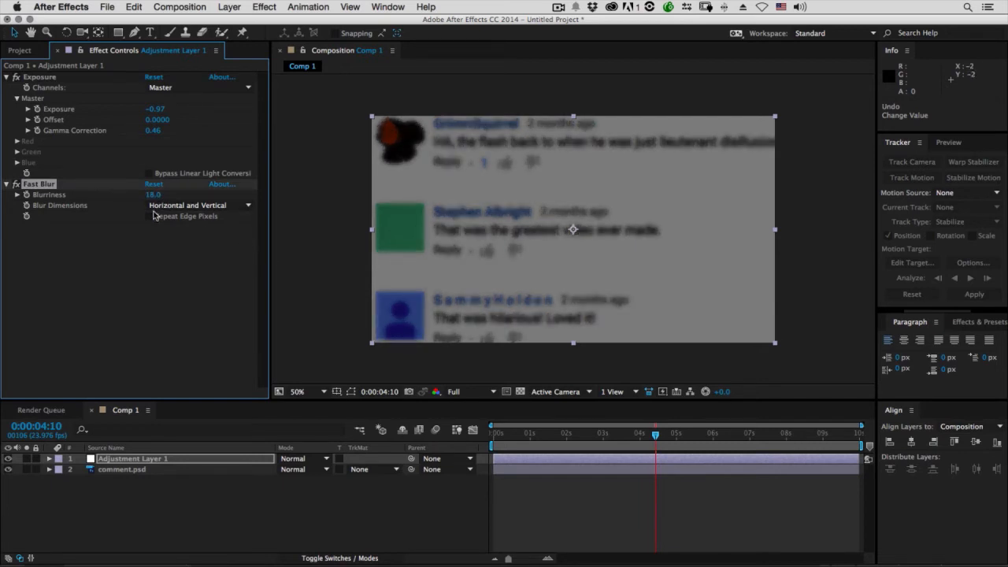
click(148, 216)
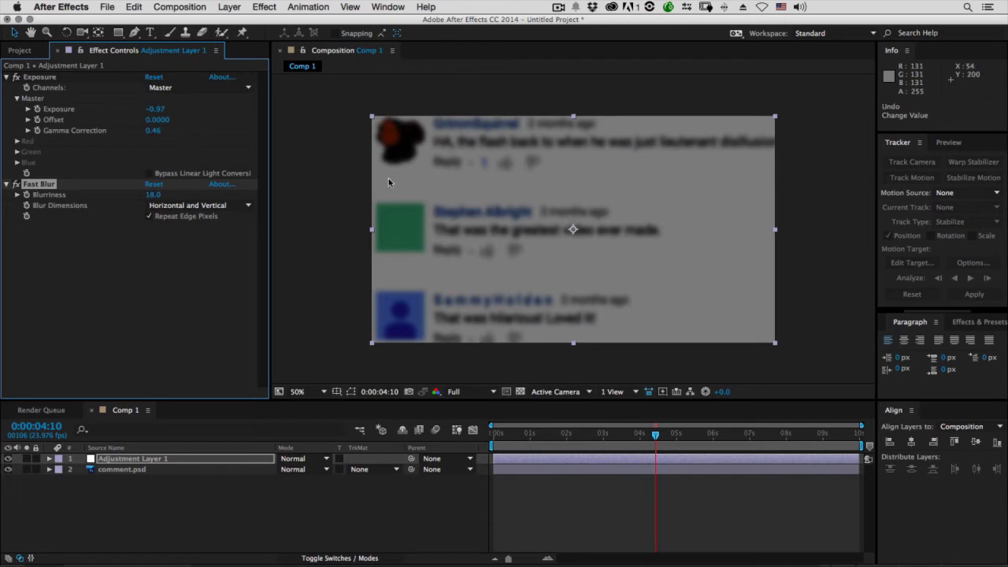
Add an elliptical mask to Adjustment Layer 1 that fills the whole frame, using the Ellipse tool
click(118, 35)
drag(119, 35, 161, 62)
drag(442, 145, 641, 276)
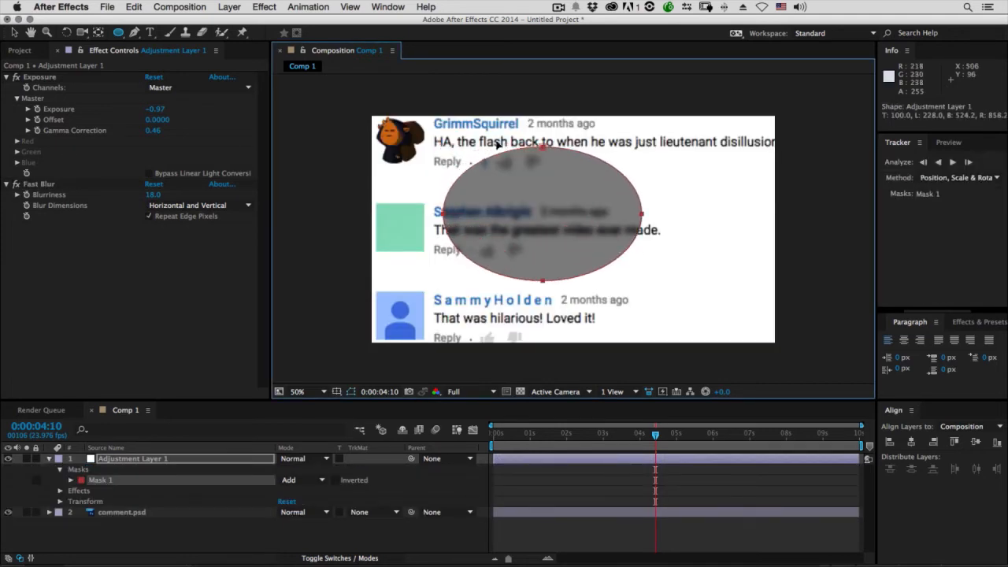
key(ctrl+z)
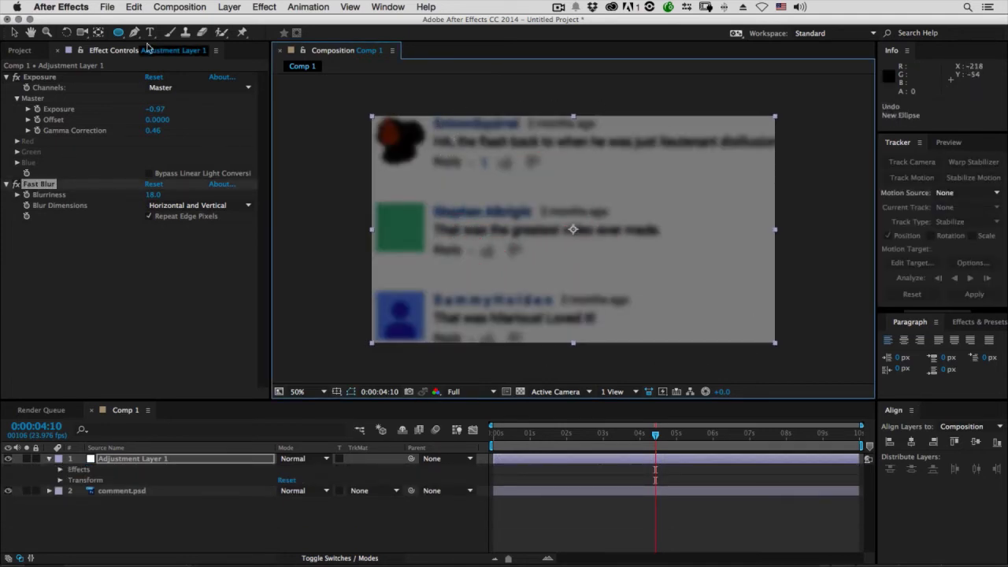
click(119, 37)
double_click(119, 36)
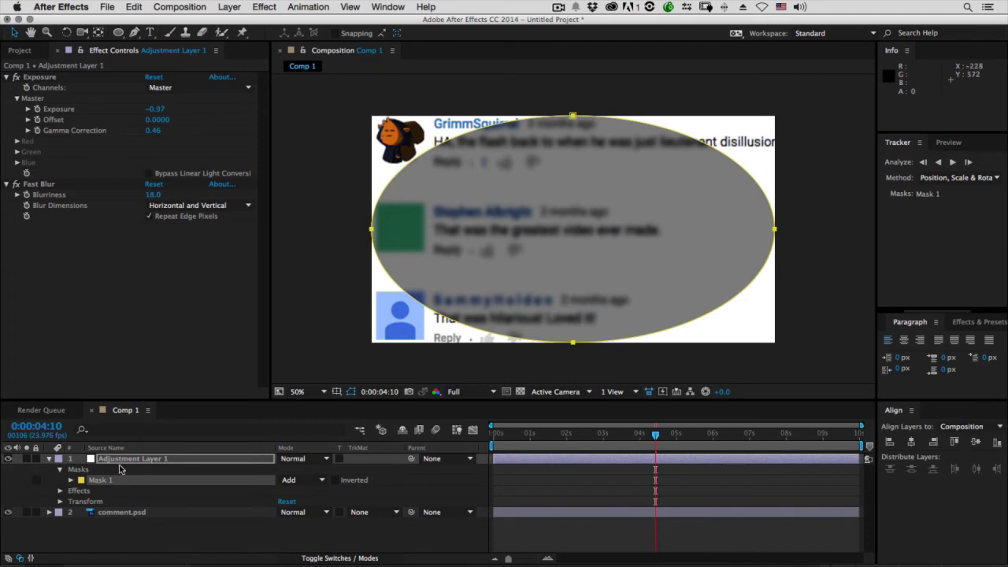
Set the adjustment layer's ellipse mask mode to Subtract
click(285, 480)
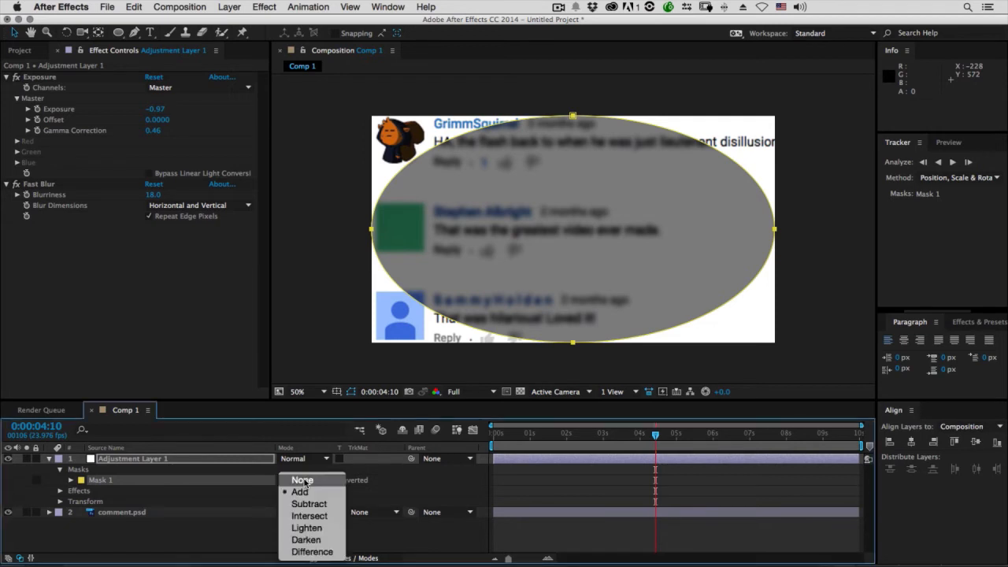
click(310, 506)
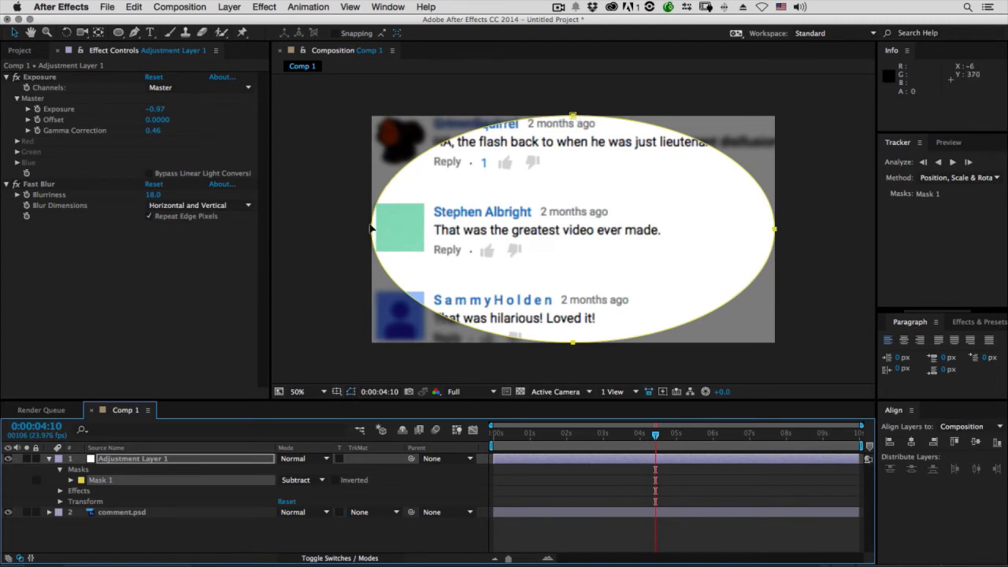
click(354, 380)
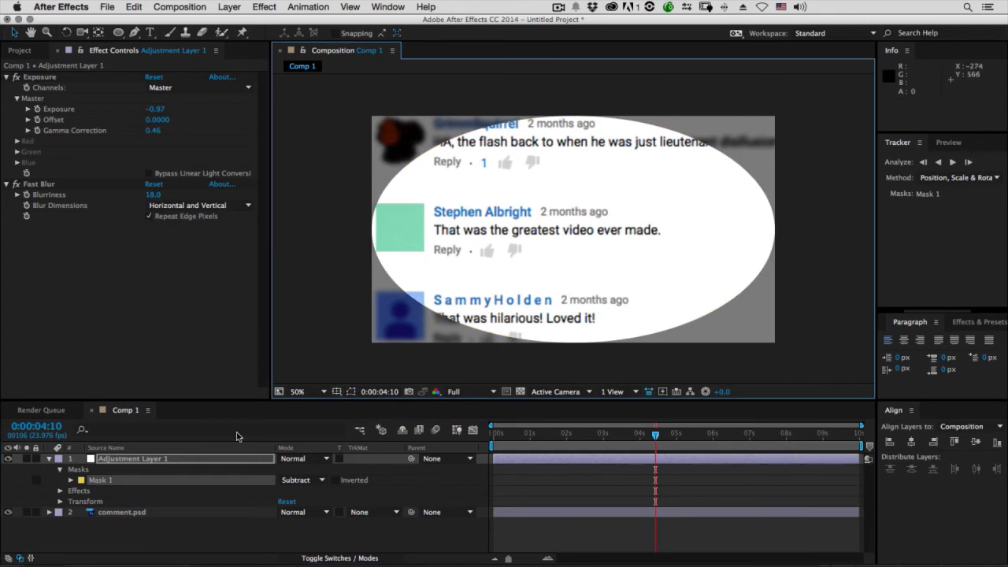
Set the mask's Feather to 210 pixels and Expansion to -111 pixels, and collapse the adjustment layer
click(70, 480)
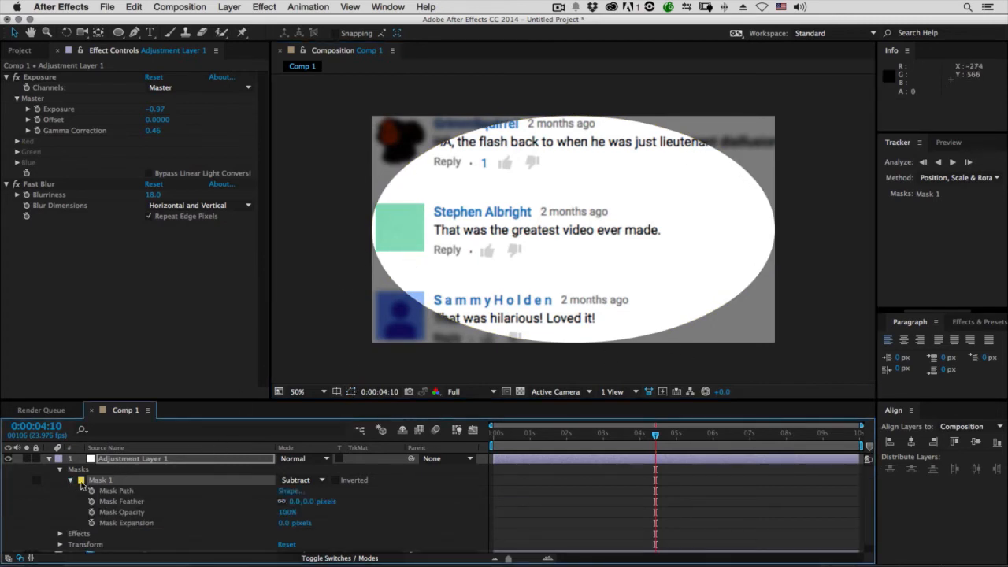
drag(297, 504, 395, 485)
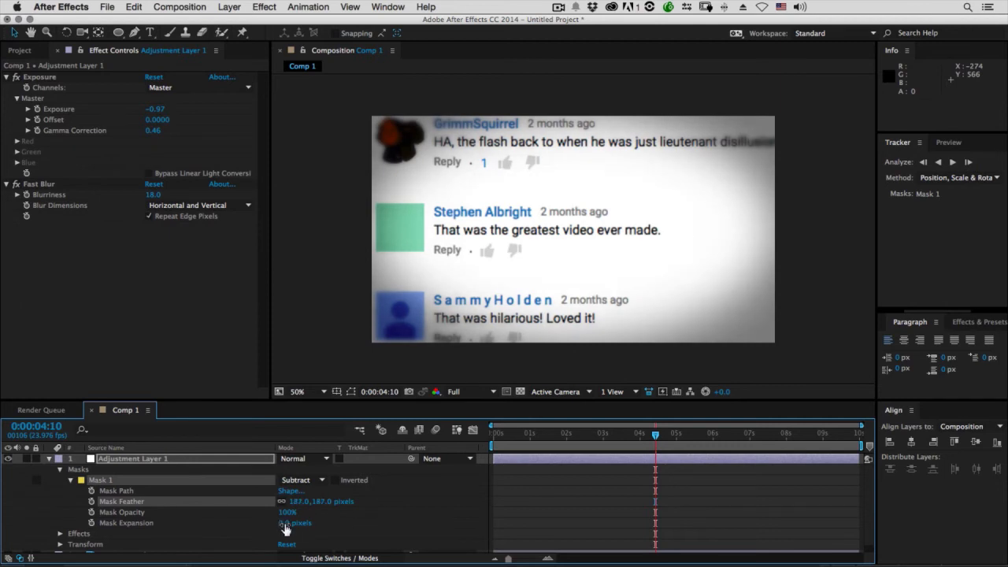
drag(285, 526, 214, 517)
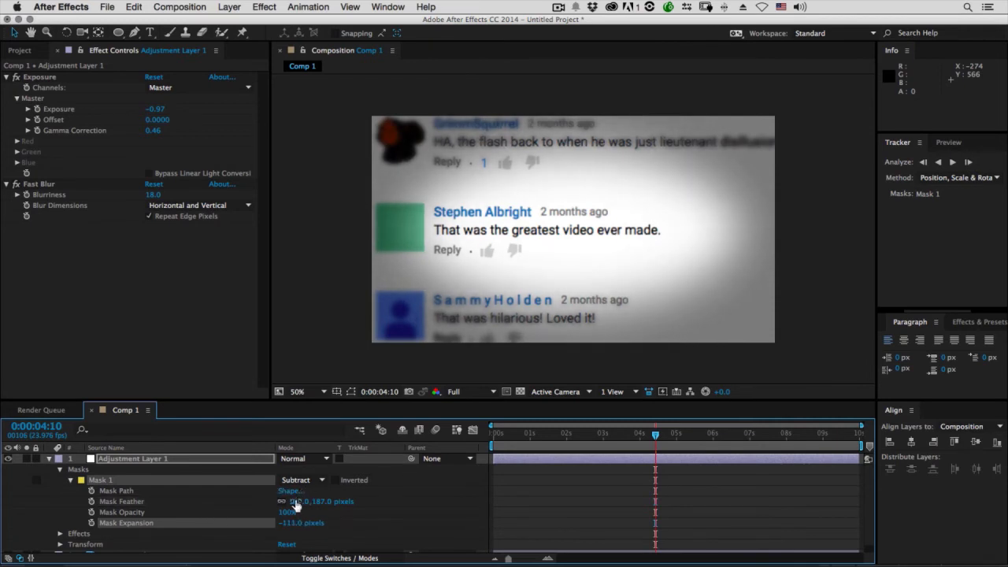
drag(296, 502, 299, 501)
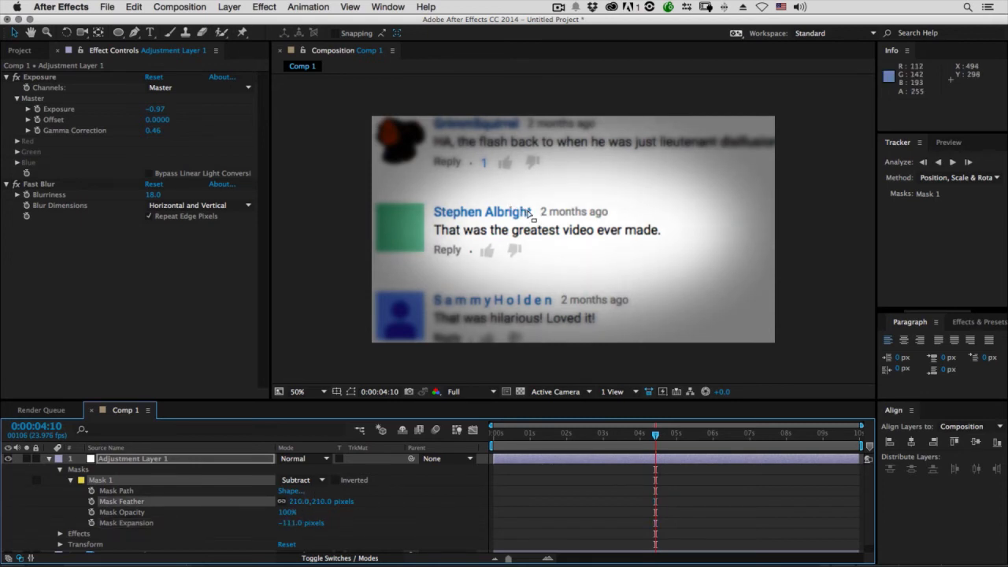
click(49, 459)
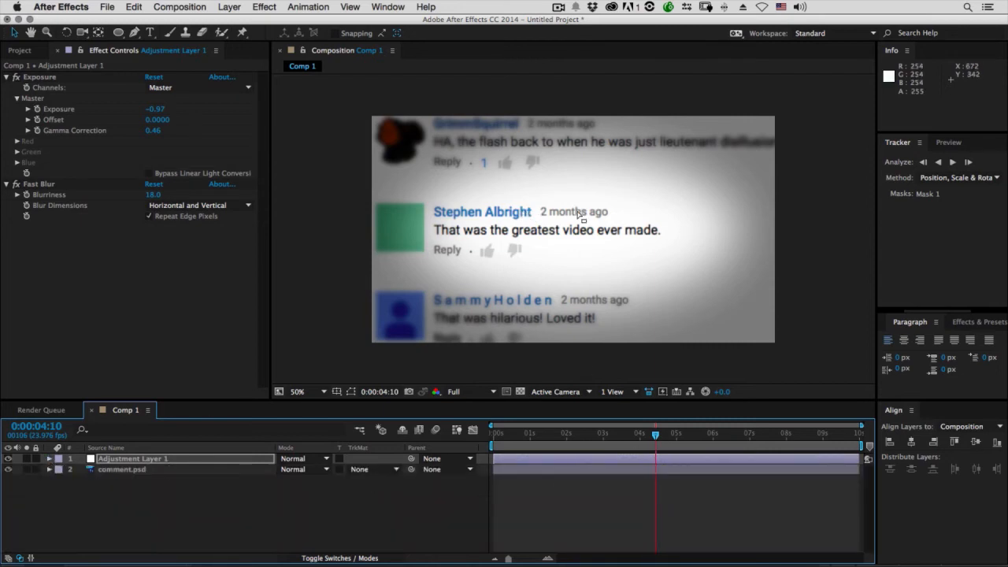
Reveal the keyframed properties of comment.psd and move the playhead to its ending keyframes at 0:00:06:10
drag(646, 441, 463, 439)
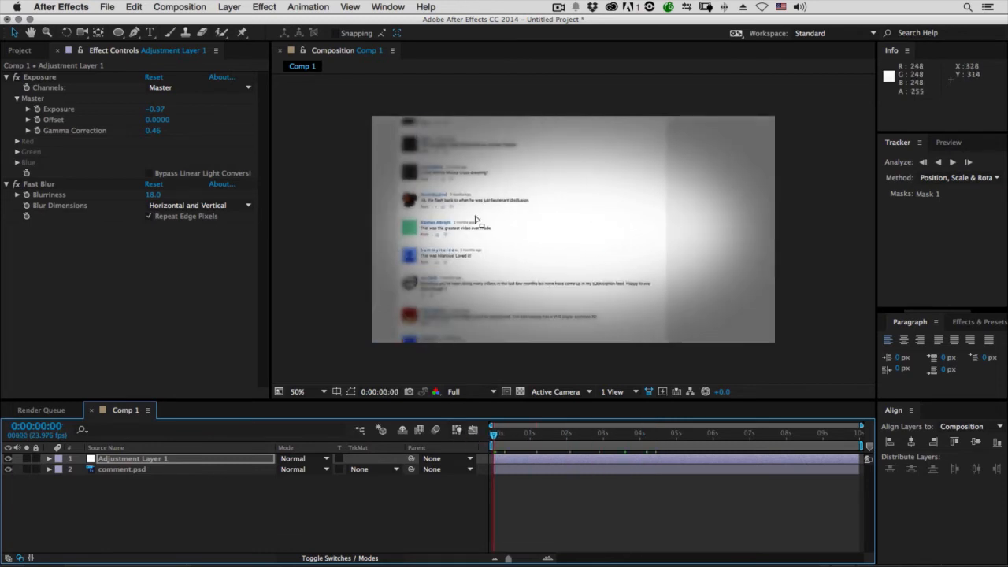
click(118, 469)
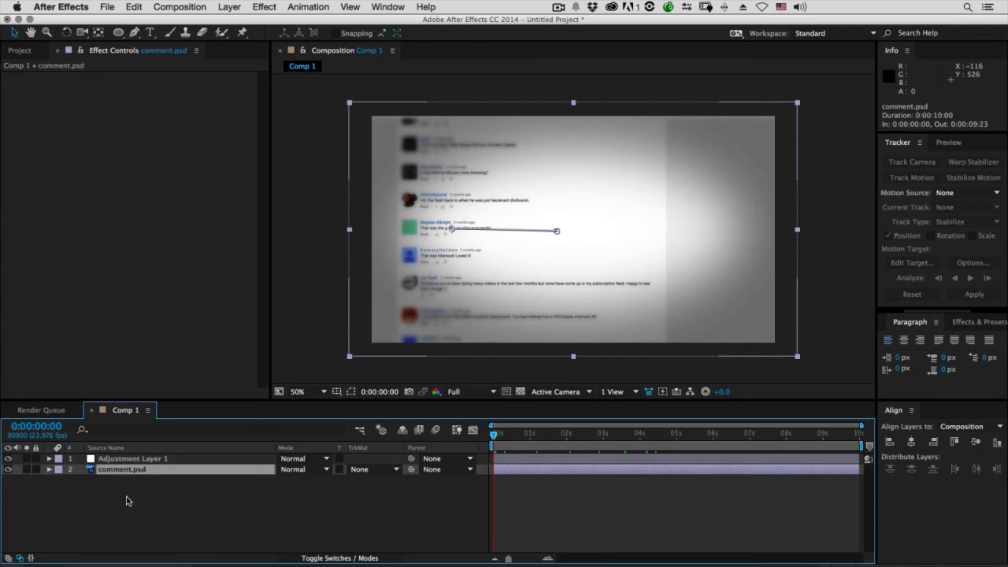
key(u)
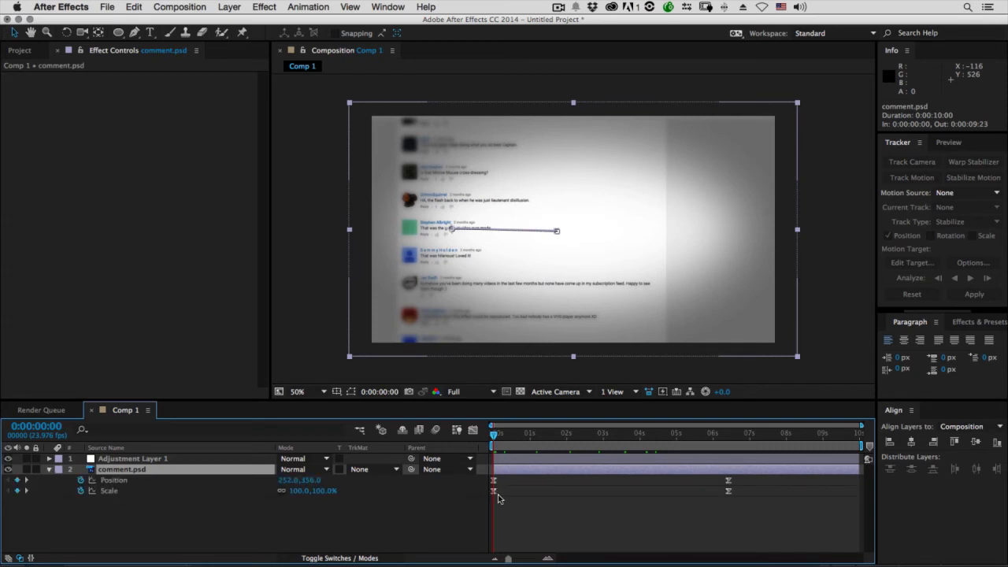
drag(679, 434, 696, 434)
drag(711, 435, 727, 434)
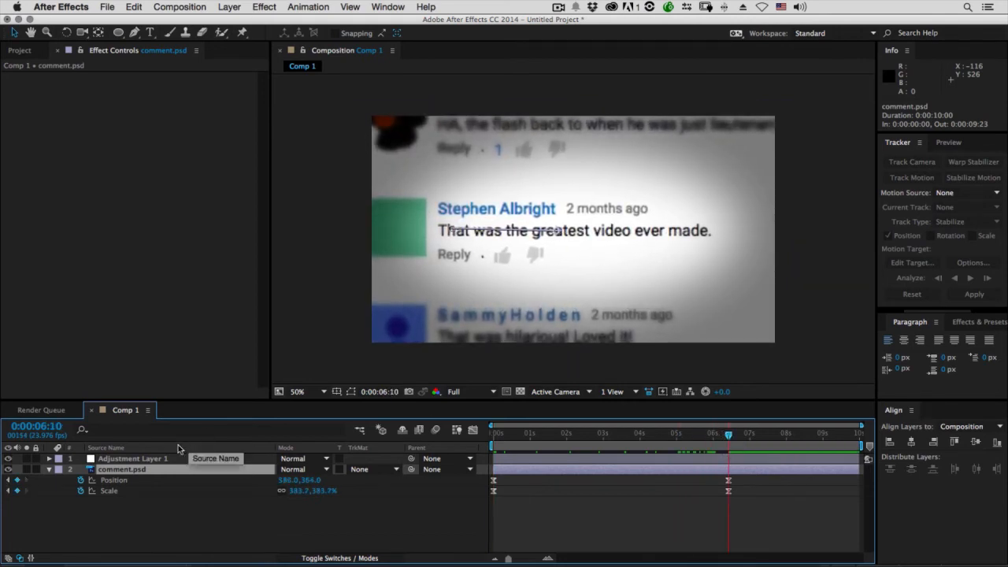
Reveal Adjustment Layer 1's Opacity and keyframe it at 100% at 0:00:06:10
click(135, 459)
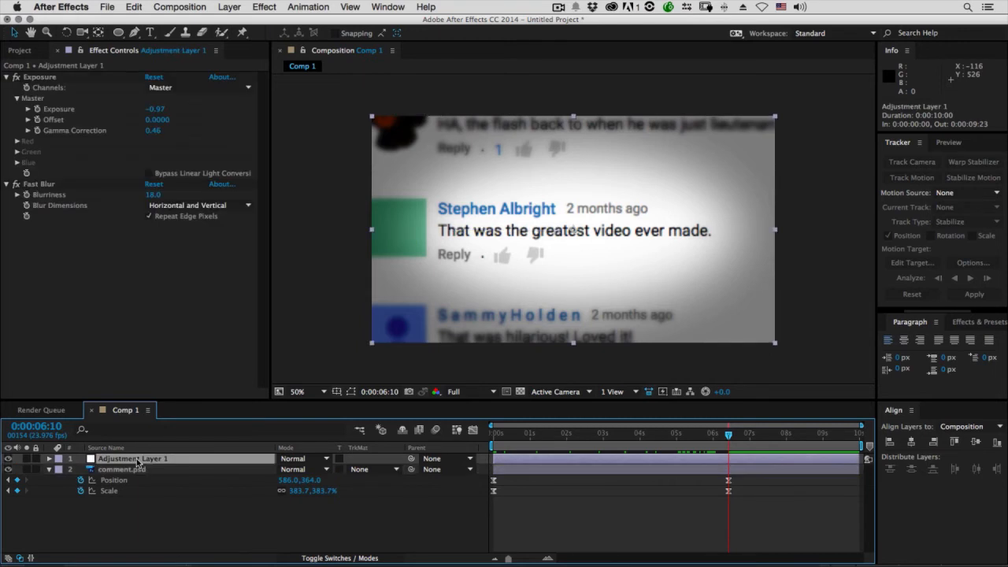
key(t)
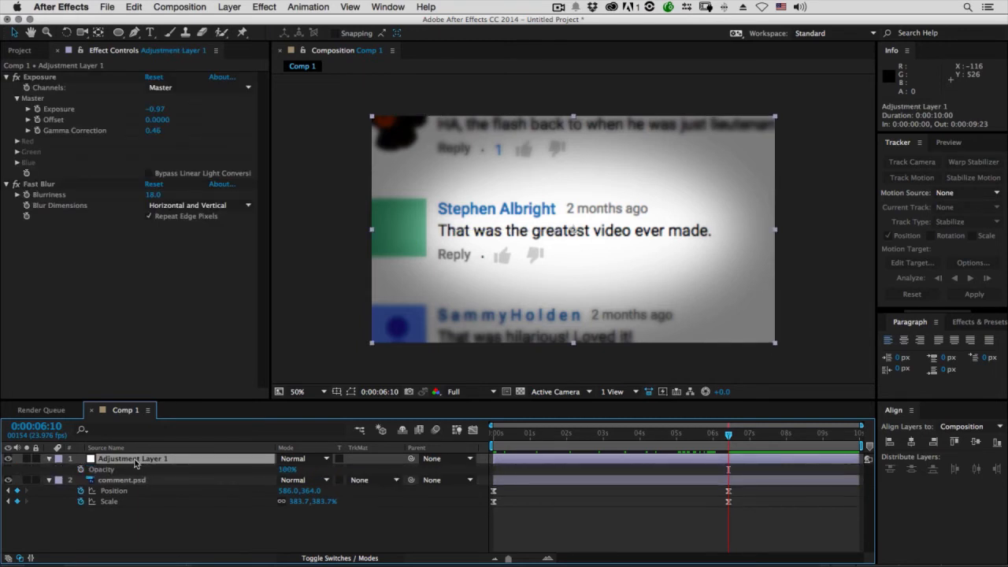
click(80, 469)
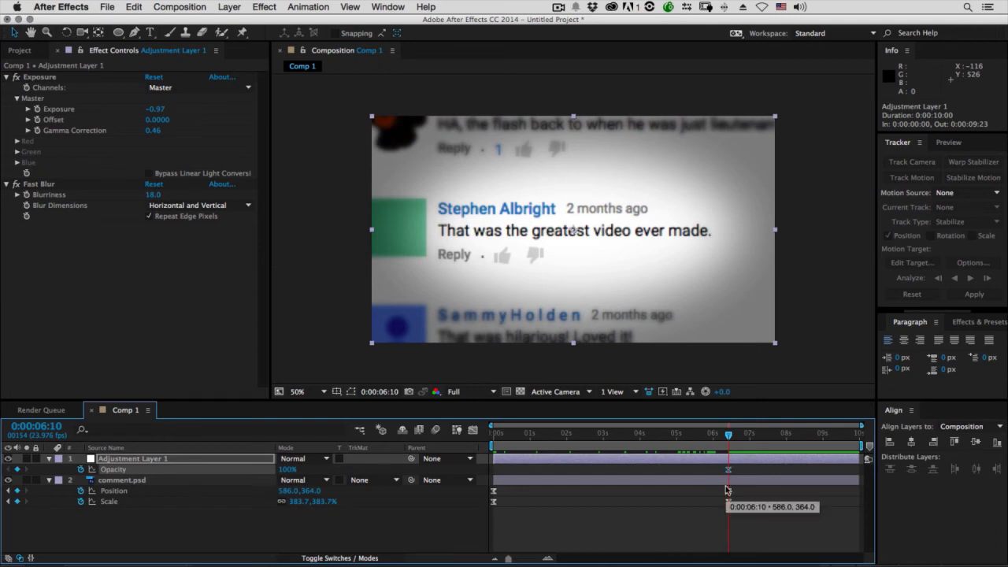
Set Adjustment Layer 1's Opacity to 16% at 0:00:00:00
drag(718, 438, 457, 434)
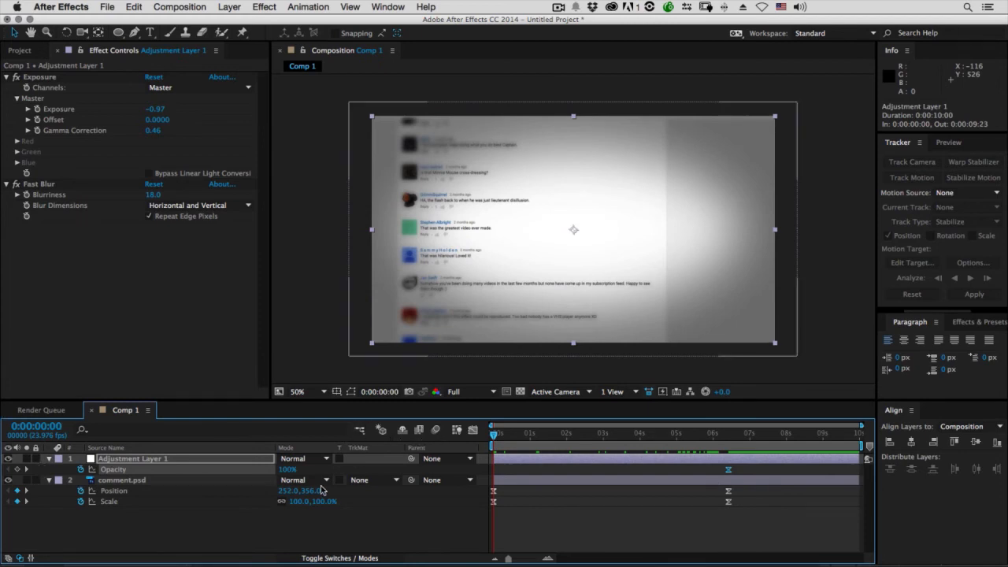
drag(287, 473, 161, 465)
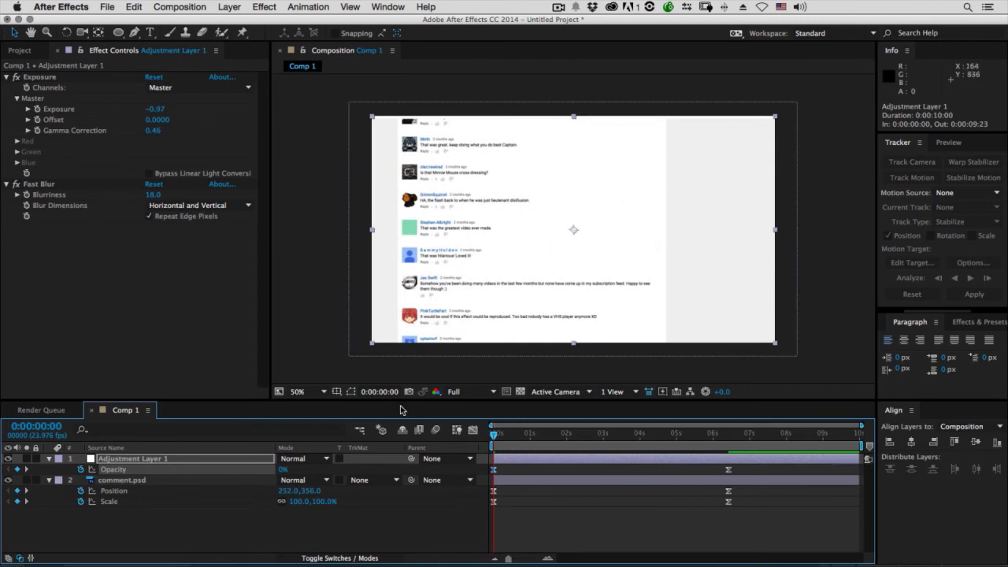
mouse_move(283, 471)
mouse_down()
mouse_move(307, 471)
mouse_move(294, 471)
mouse_up()
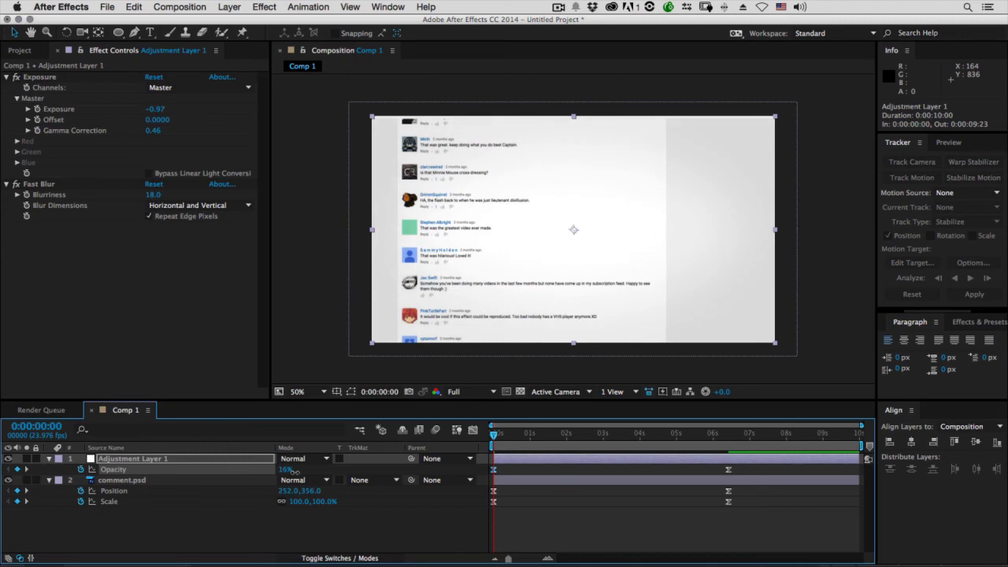
Retime the opacity, position and scale keyframes of both layers, moving the starting ones to 0:00:02:02 and the ending ones to 0:00:07:00
drag(498, 435, 473, 434)
key(ctrl+a)
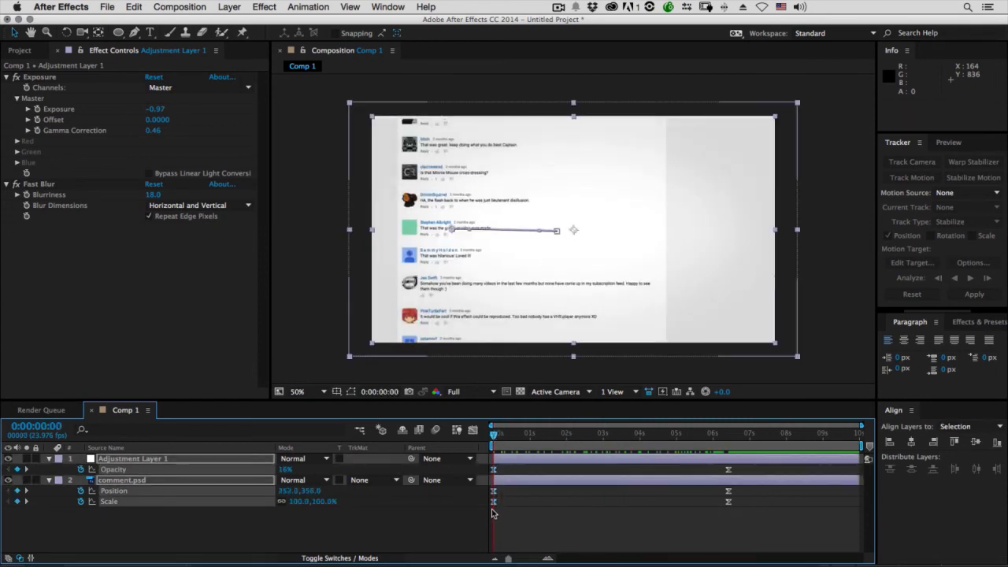
drag(494, 501, 570, 506)
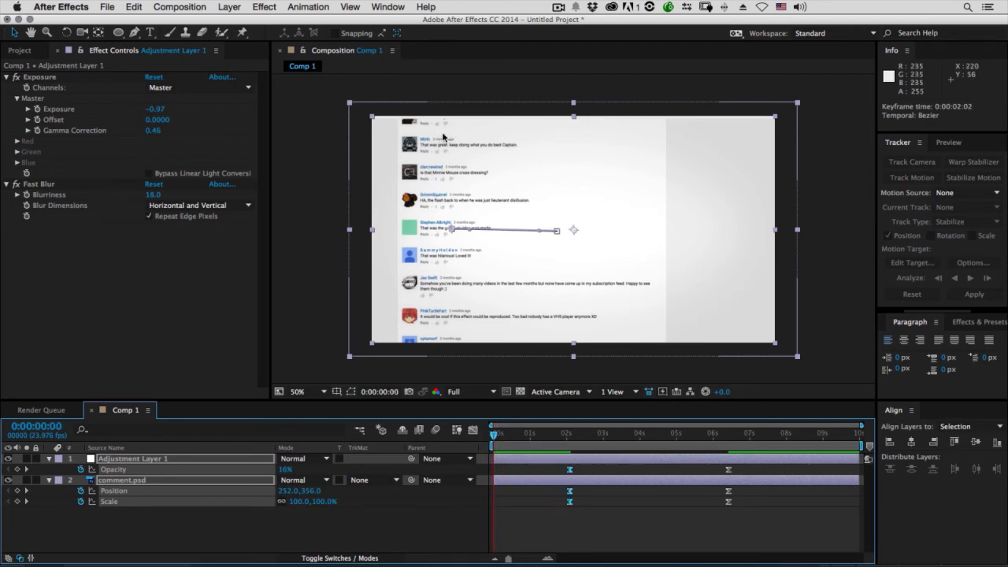
drag(494, 436, 754, 435)
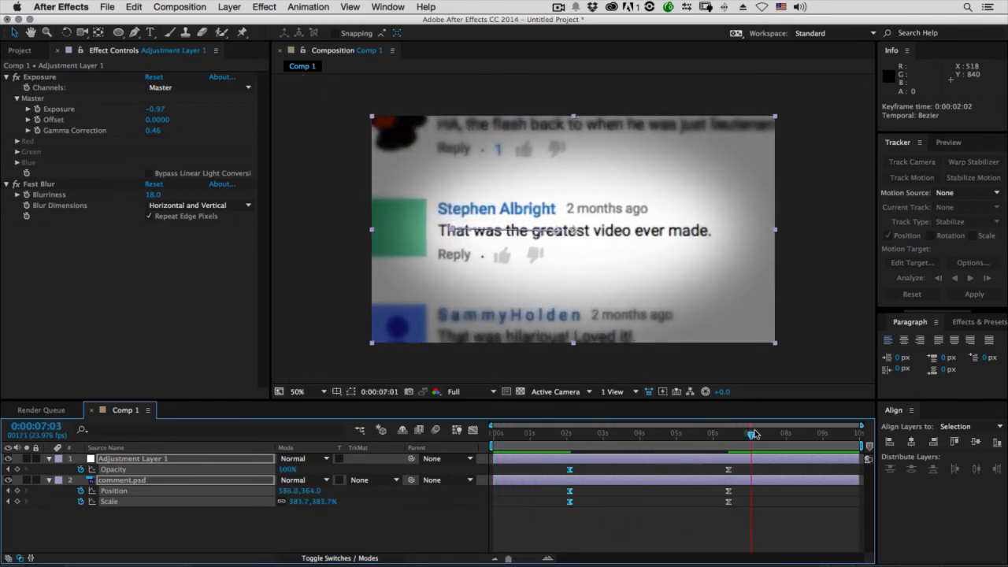
drag(721, 464, 751, 505)
Preview the retimed zoom and highlight animation from the beginning of the composition
click(531, 433)
drag(571, 446, 373, 451)
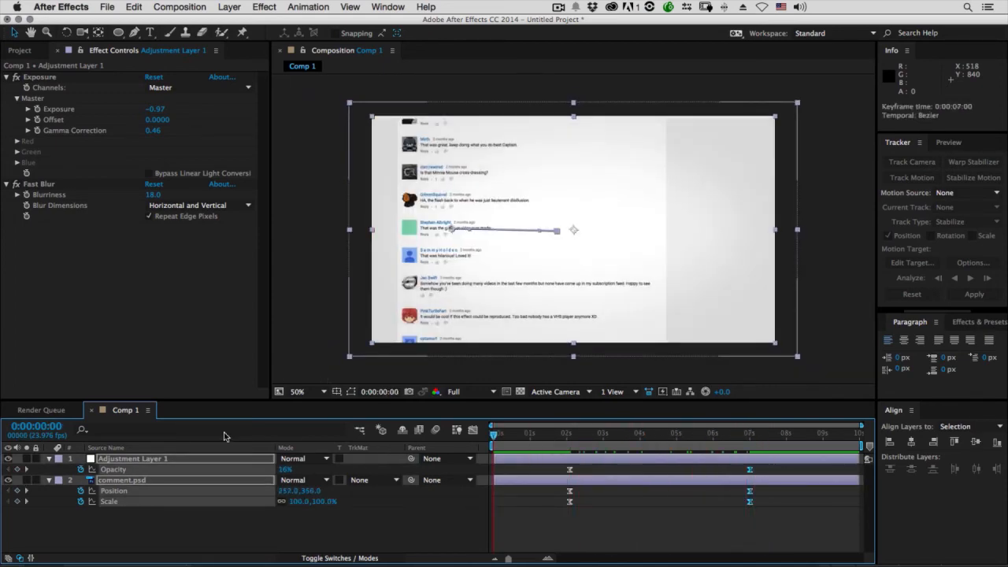
key(KP_0)
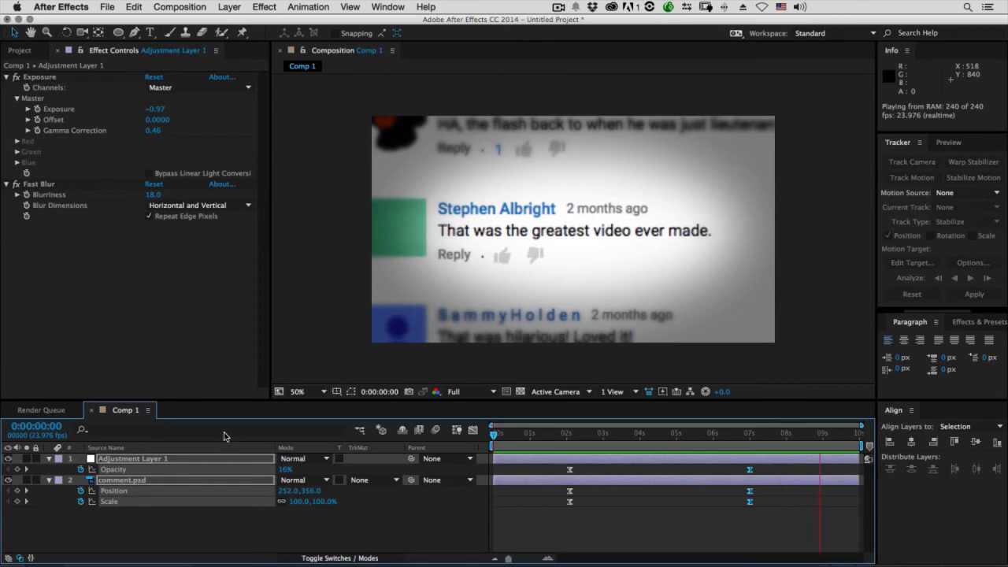
key(space)
At 0:00:06:05, draw a straight two-point mask path on comment.psd beneath "That was the greatest video ever made." with the Pen tool
mouse_move(688, 438)
mouse_down()
mouse_move(788, 434)
mouse_move(662, 434)
mouse_move(695, 434)
mouse_move(688, 437)
mouse_up()
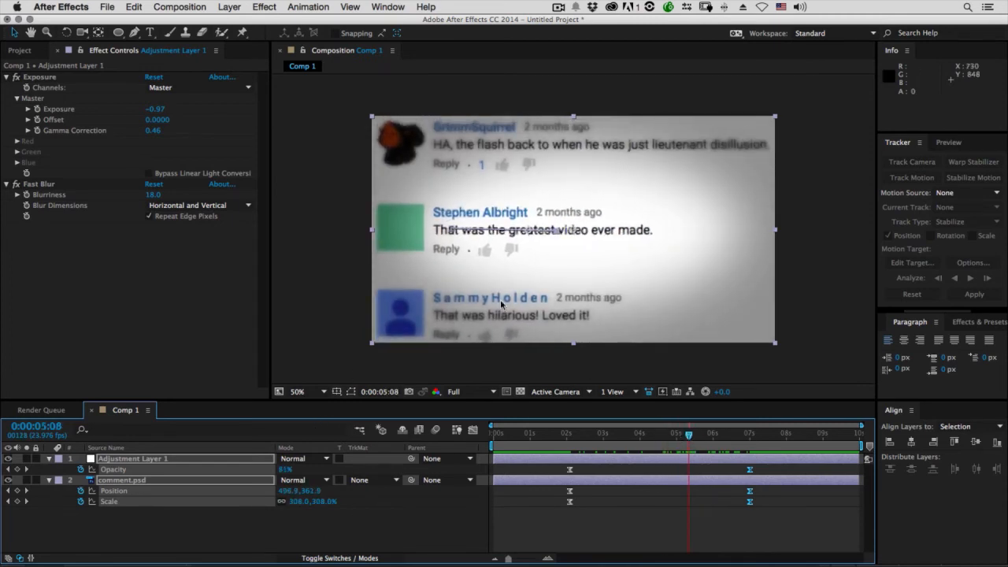
drag(689, 434, 720, 438)
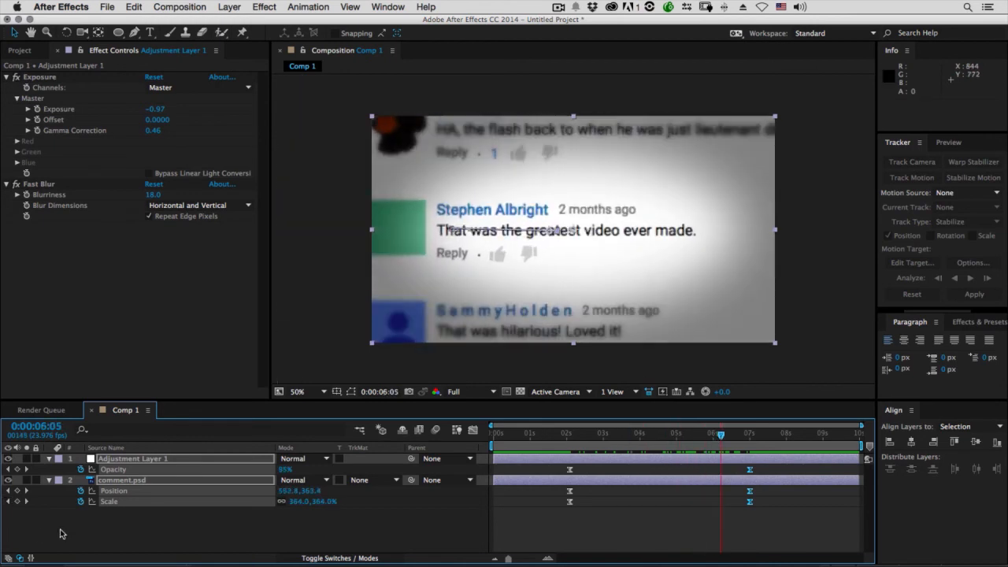
click(130, 524)
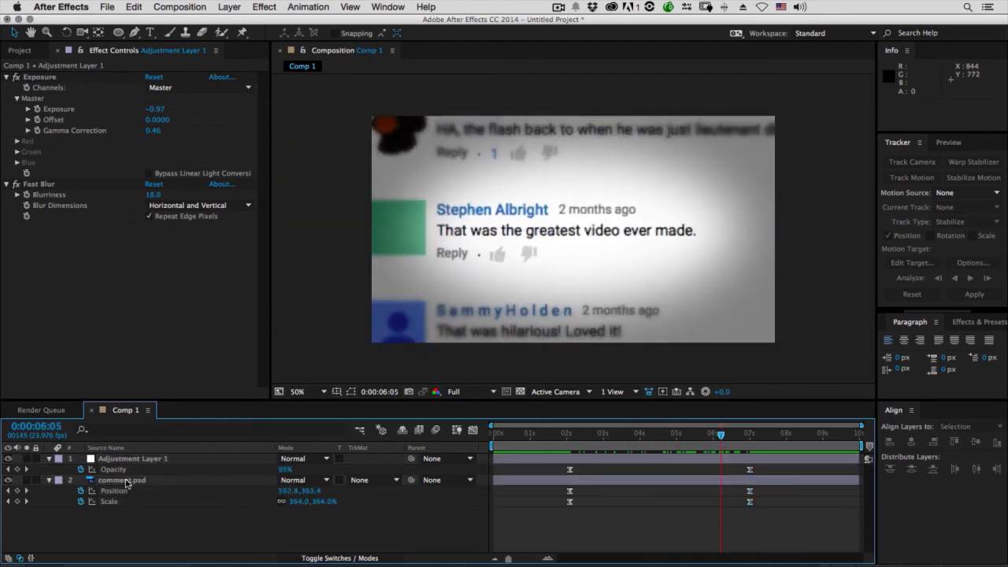
click(126, 483)
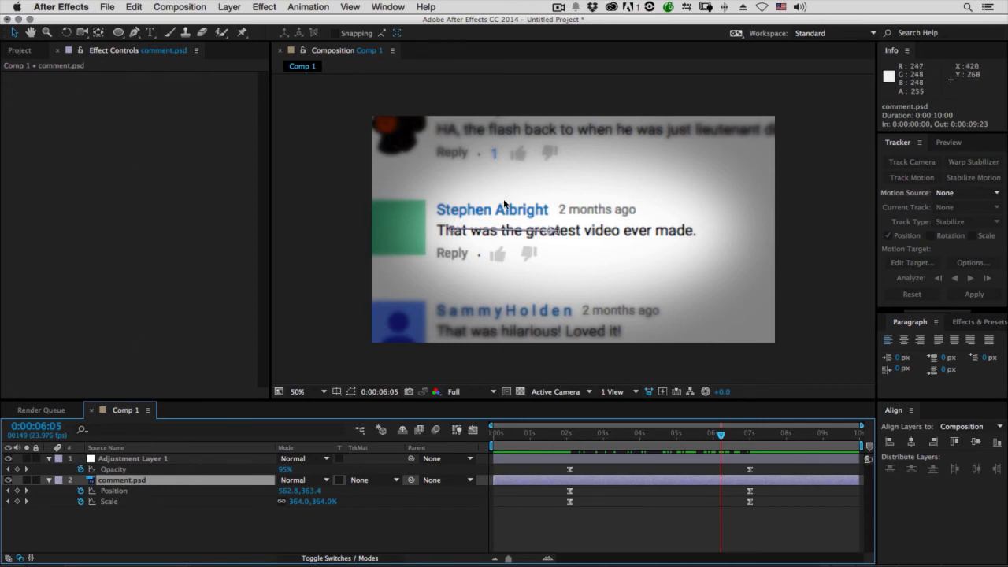
key(g)
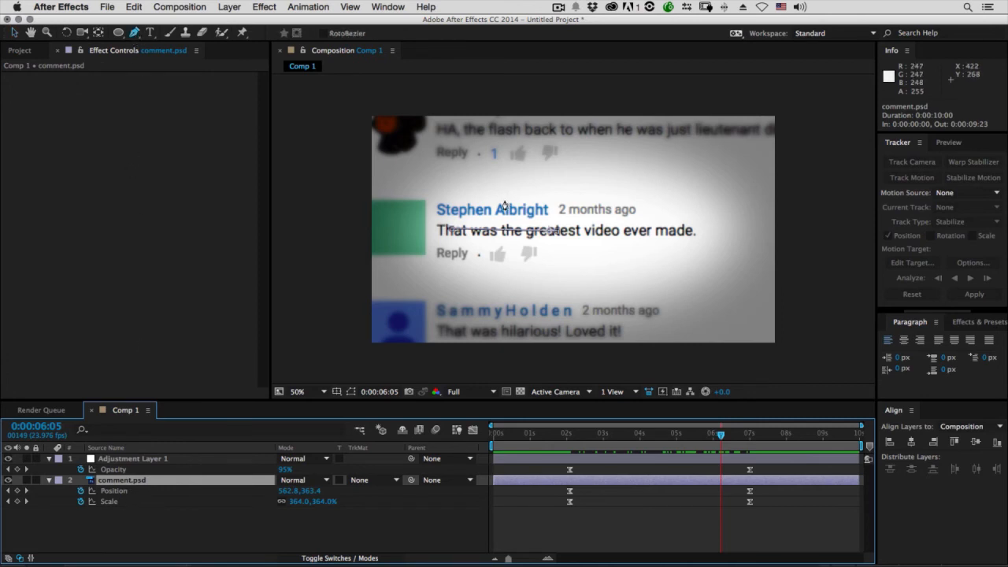
click(436, 245)
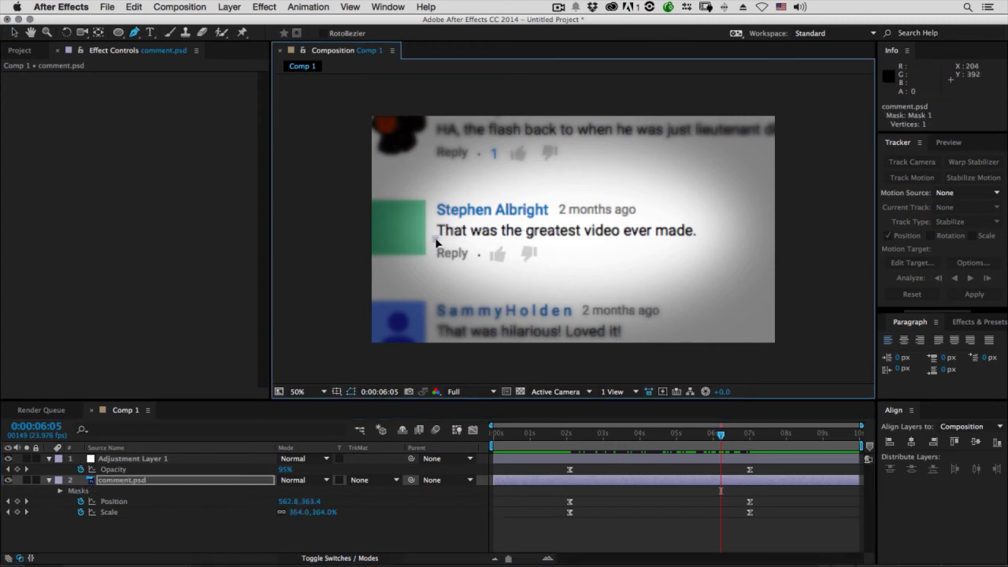
click(699, 238)
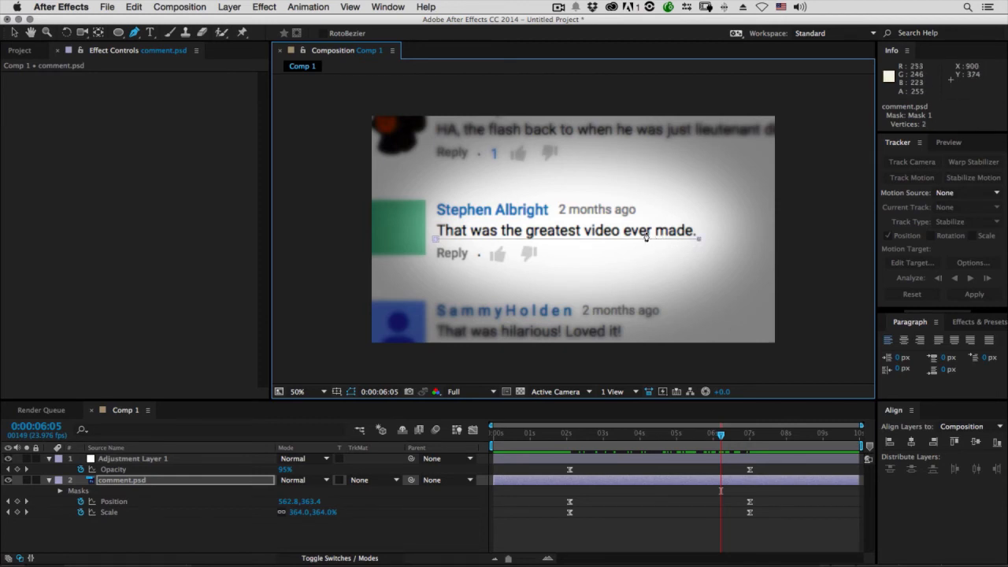
key(v)
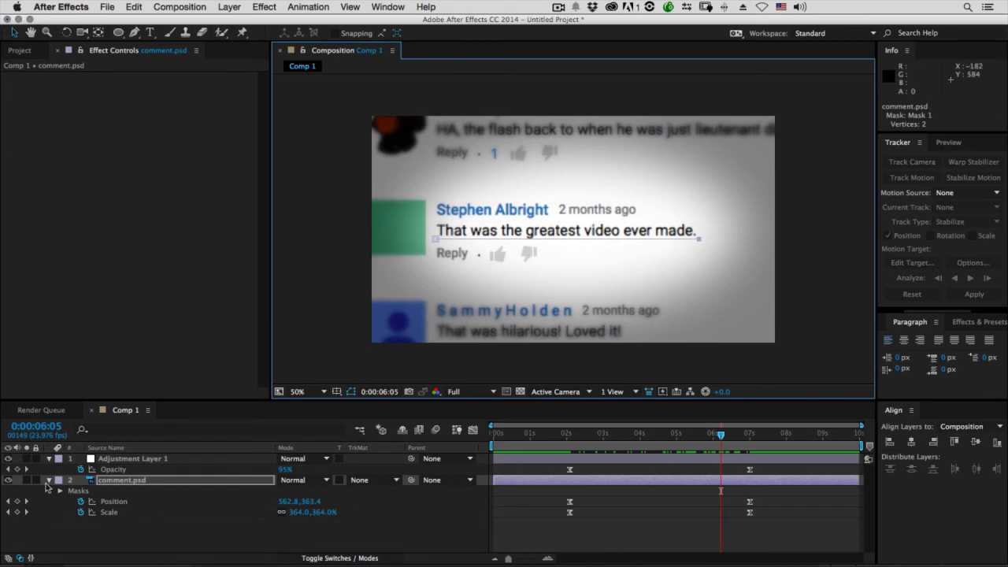
click(119, 539)
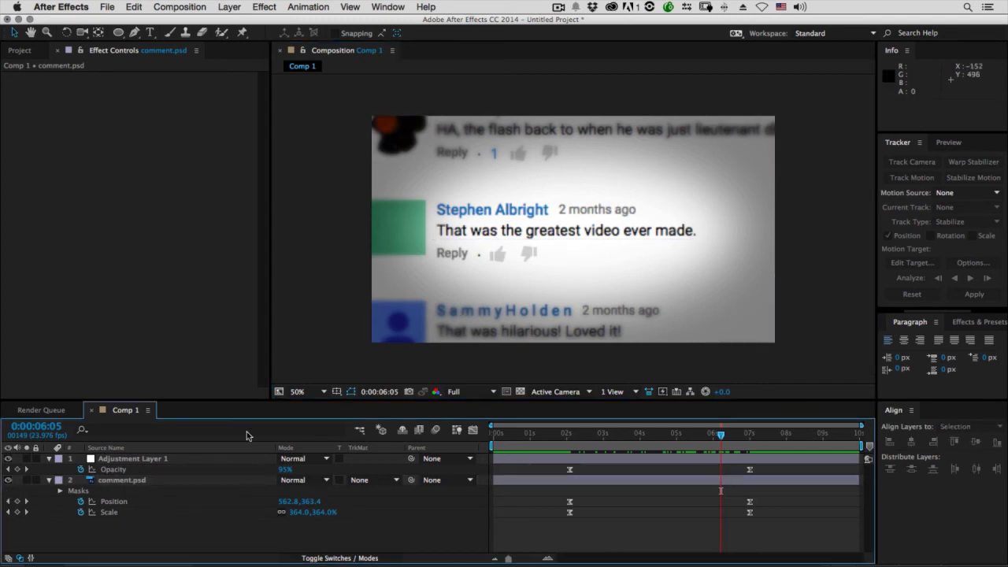
Apply the Stroke effect to comment.psd, using Mask 1 as its path
click(135, 480)
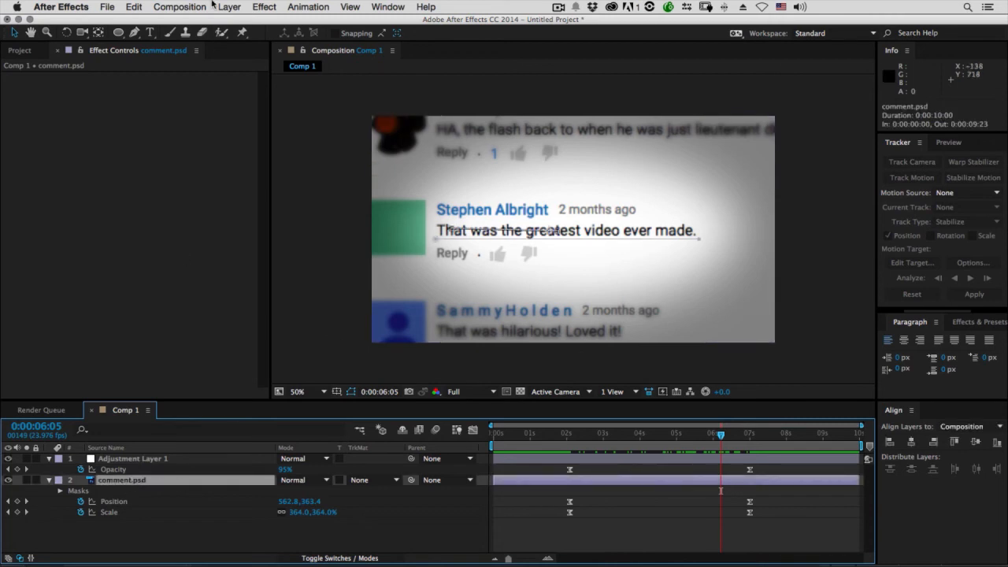
click(265, 8)
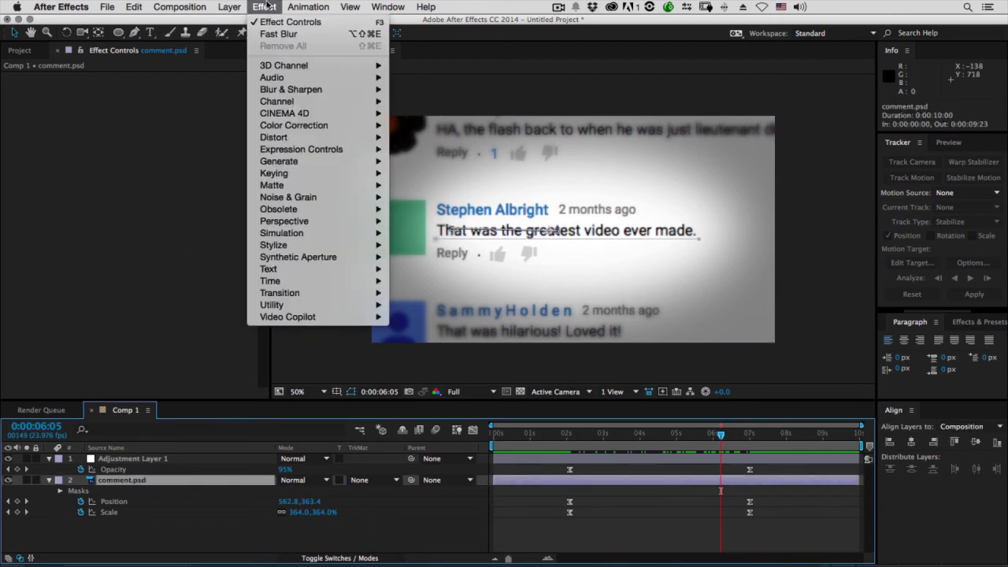
mouse_move(302, 161)
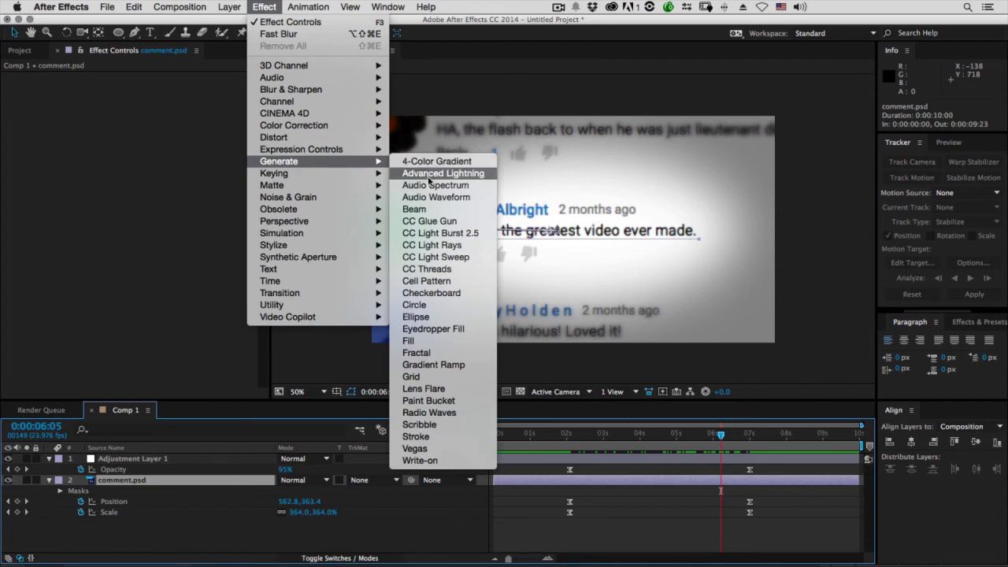
click(416, 437)
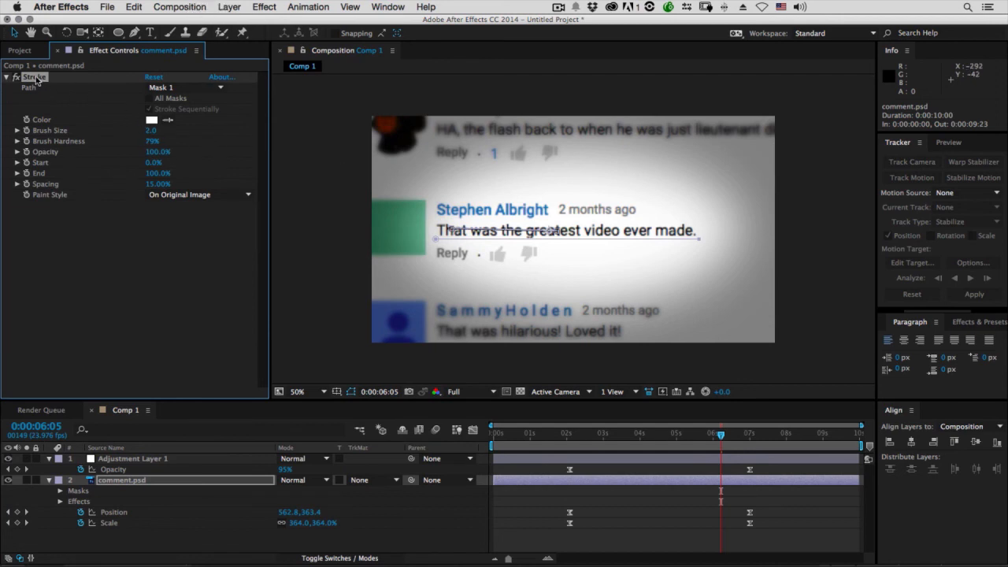
click(174, 89)
click(184, 110)
Set the stroke color to red, RGB 221, 25, 25
click(151, 121)
drag(235, 454, 246, 429)
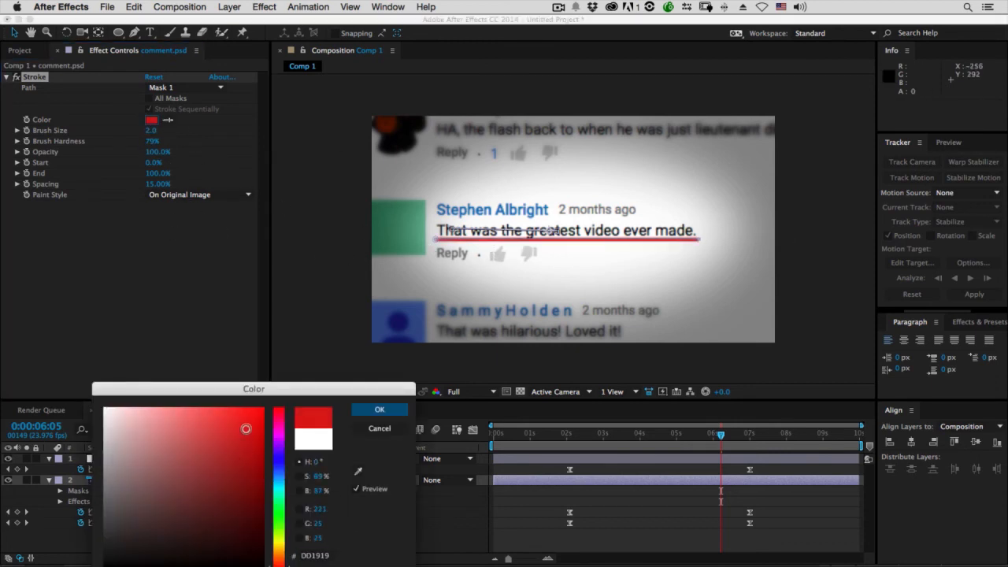
click(380, 410)
Try a brush size of 5.7 and different Start and End percentages on the underline stroke
drag(149, 131, 172, 130)
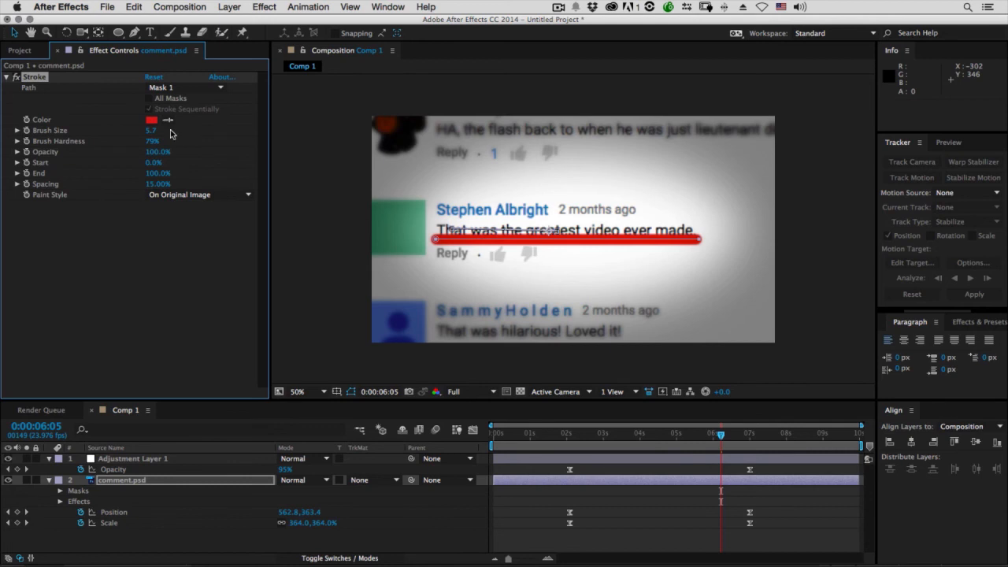
key(super+z)
mouse_move(150, 162)
mouse_down()
mouse_move(175, 163)
mouse_move(130, 173)
mouse_move(162, 174)
mouse_up()
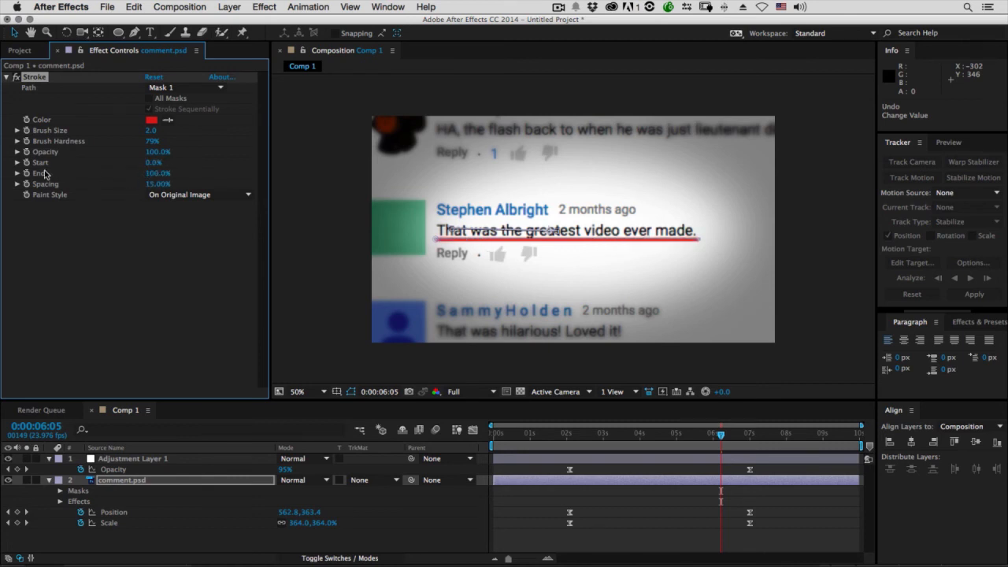
mouse_move(143, 176)
mouse_down()
mouse_move(71, 173)
mouse_move(165, 173)
mouse_up()
Set the stroke's End to 0% and keyframe it at 0:00:04:02
drag(580, 434, 690, 438)
drag(155, 178, 59, 175)
drag(556, 435, 643, 438)
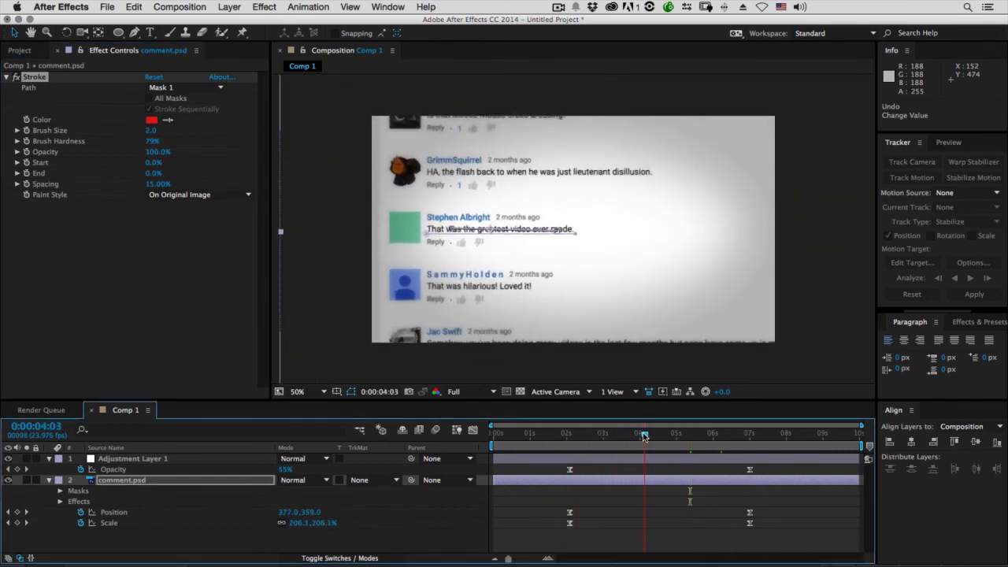
click(26, 174)
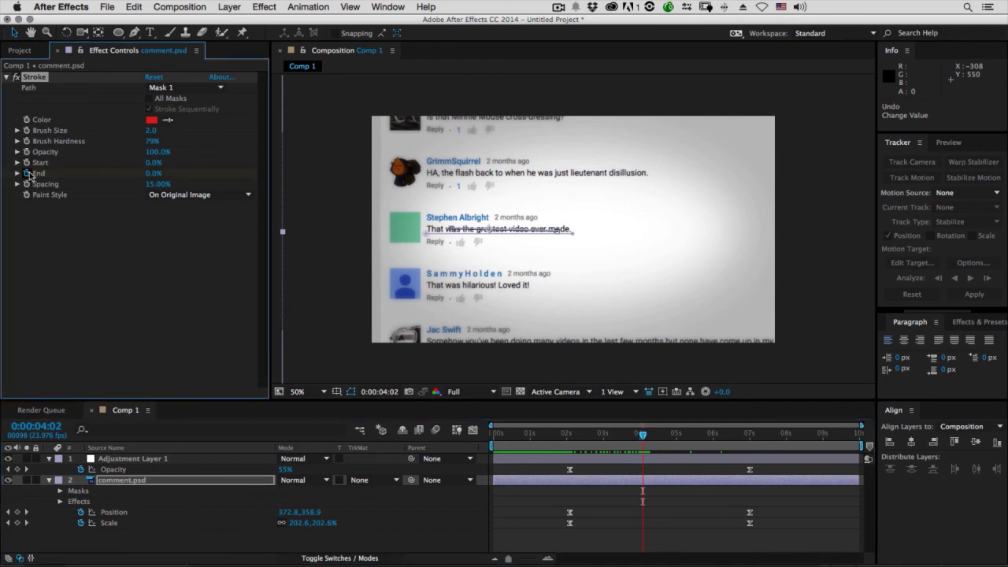
Reveal only the keyframed properties of comment.psd, including the Stroke effect's End
click(135, 483)
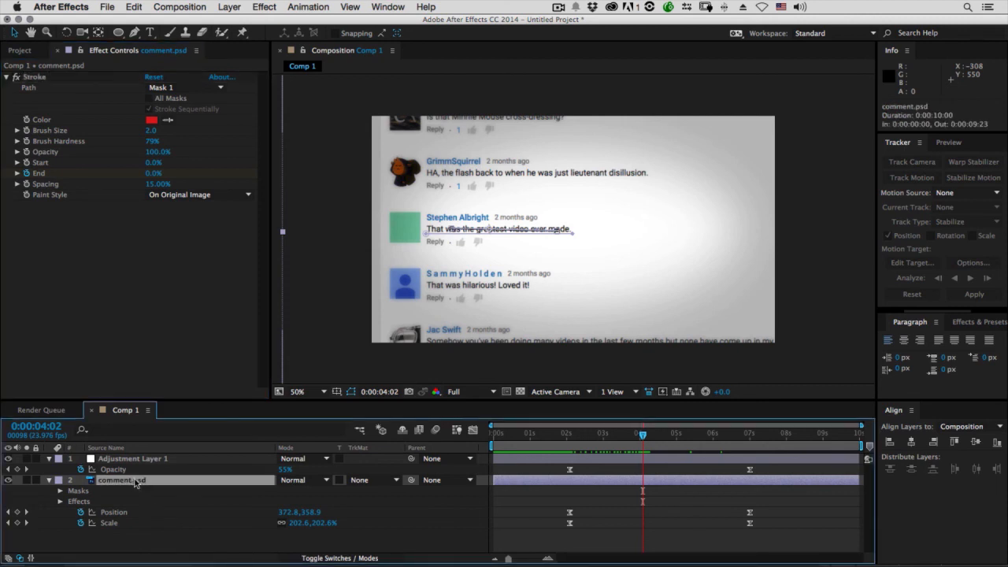
key(u)
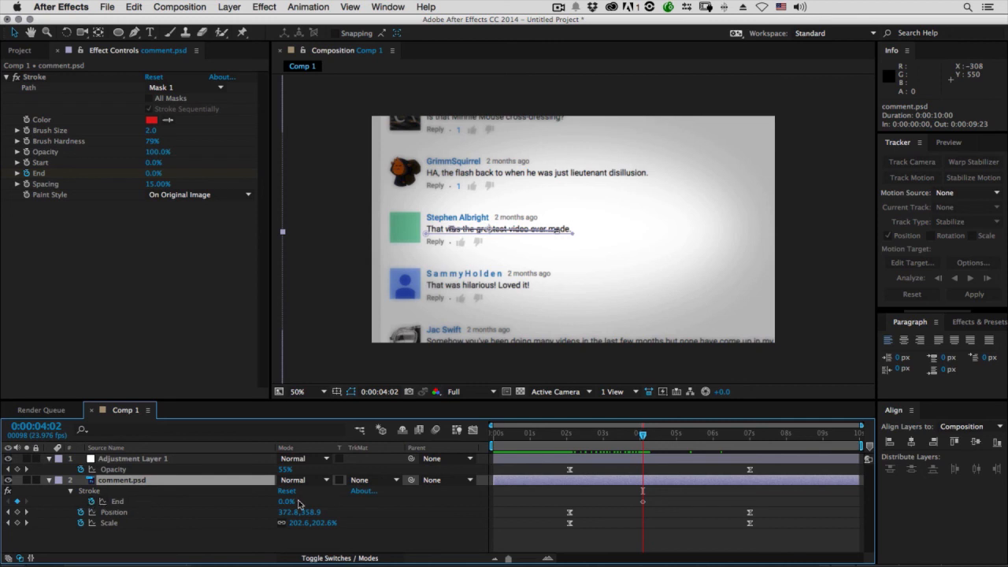
click(70, 491)
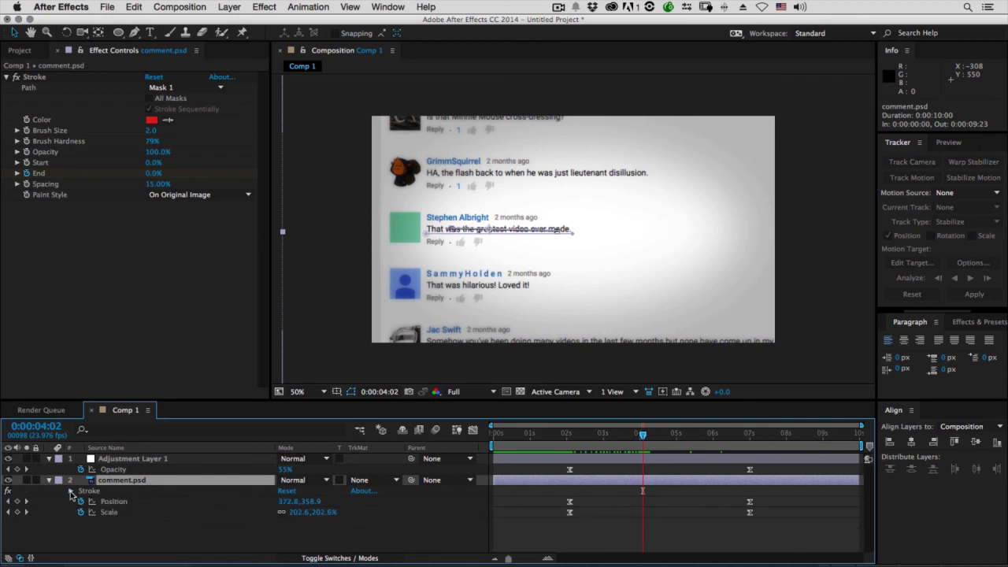
click(71, 491)
scroll(105, 501, up, 3)
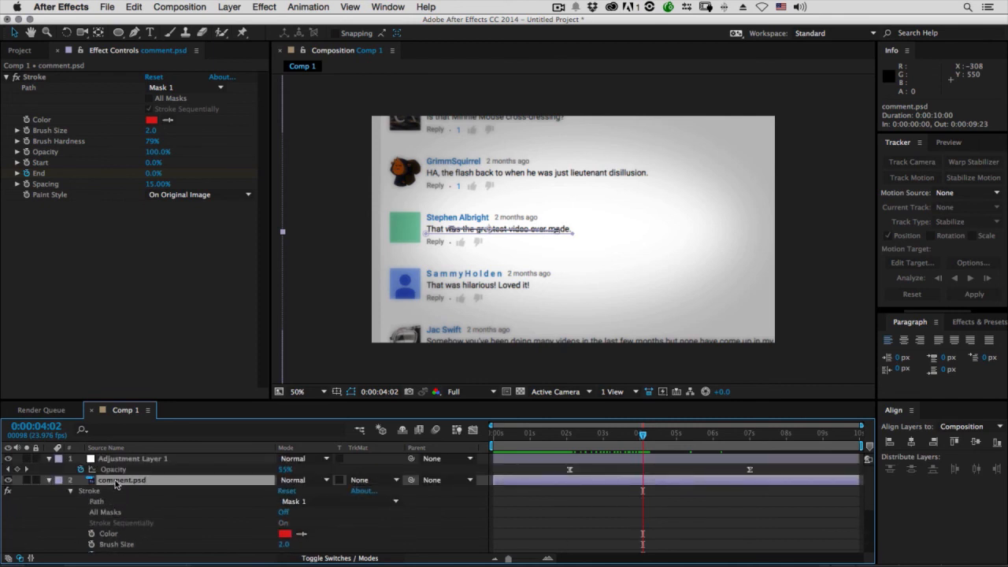
key(u)
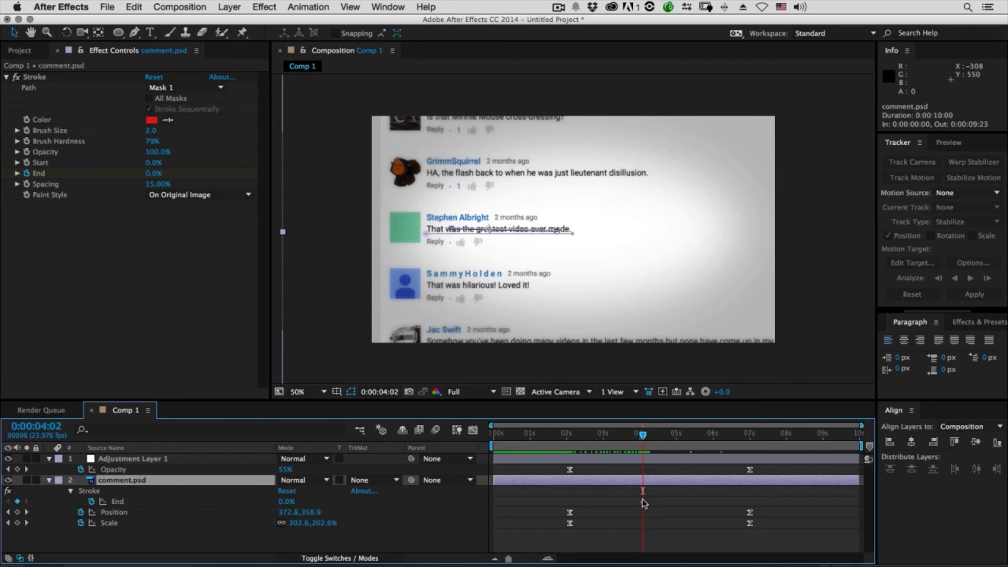
Keyframe the stroke's End at 100% at 0:00:06:03 and preview the underline animation
drag(643, 437, 718, 436)
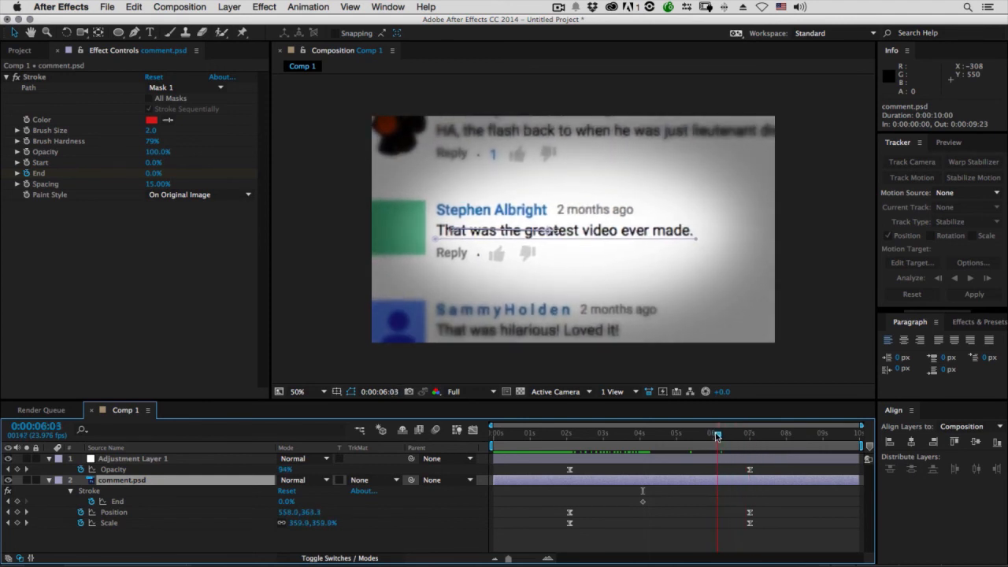
drag(285, 501, 509, 506)
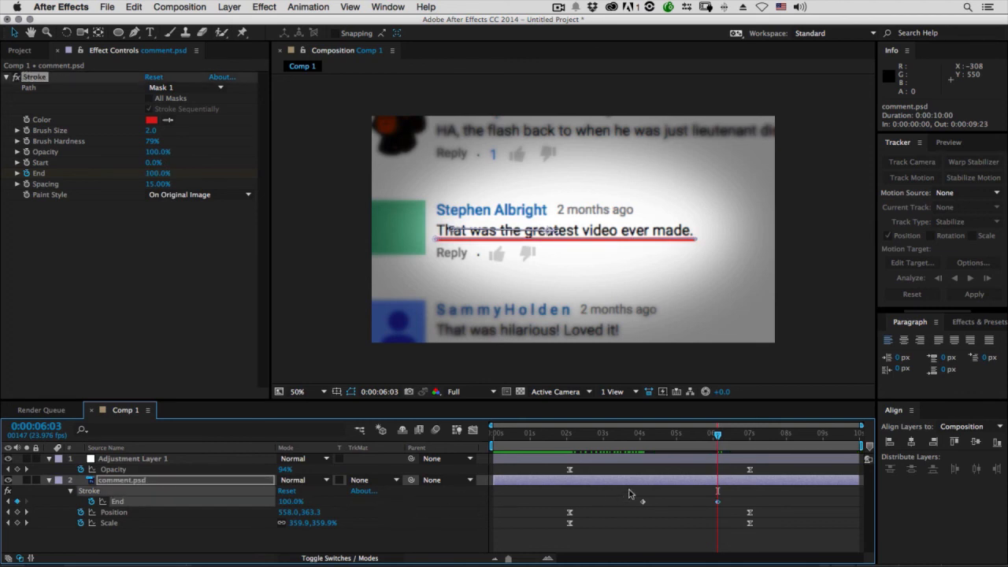
click(640, 436)
drag(641, 438, 670, 448)
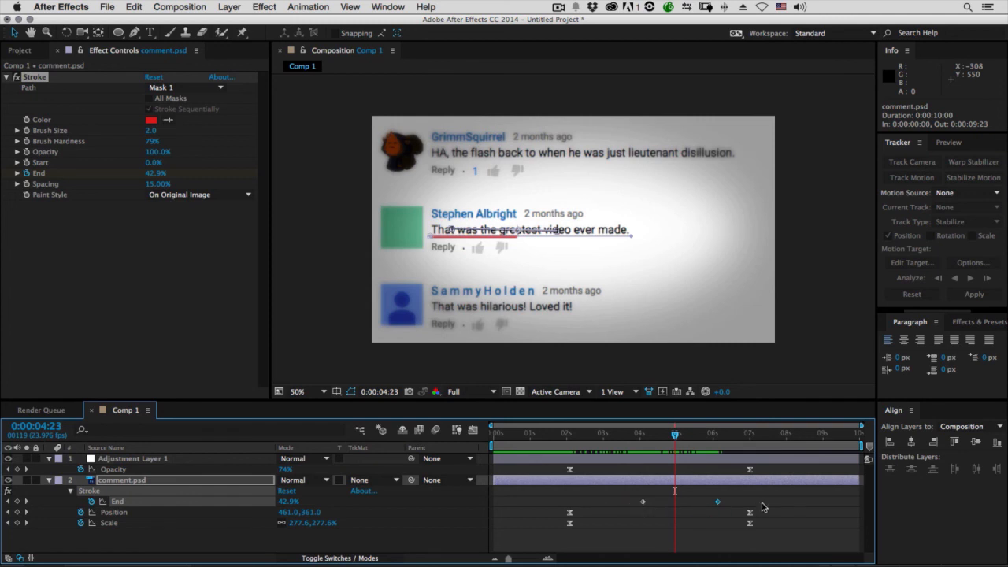
drag(660, 439, 643, 438)
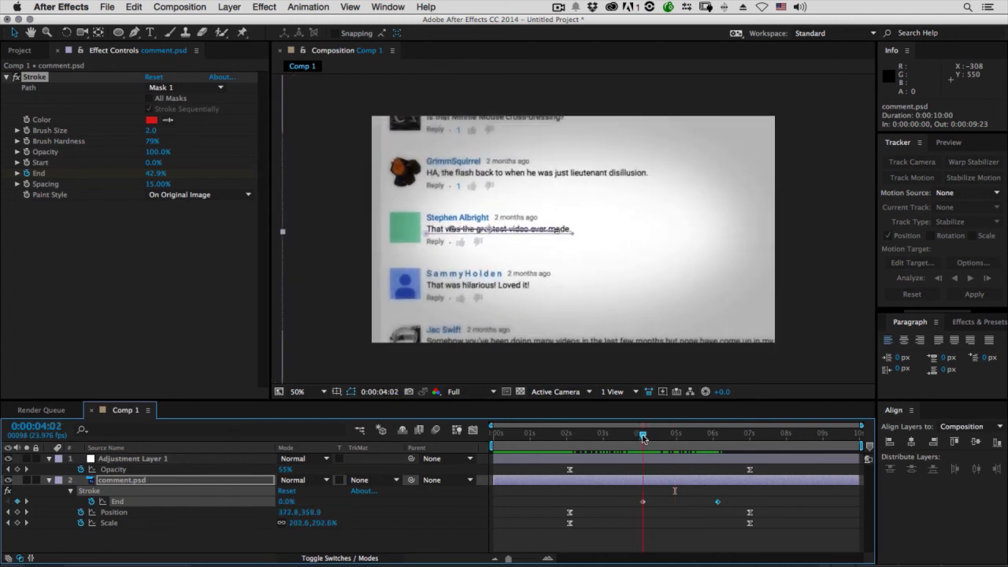
key(KP_0)
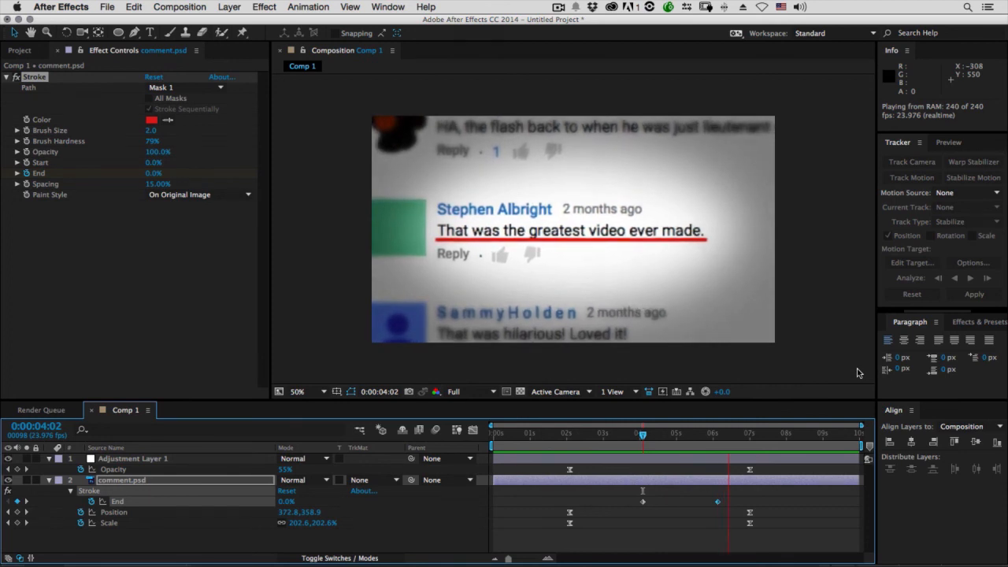
key(space)
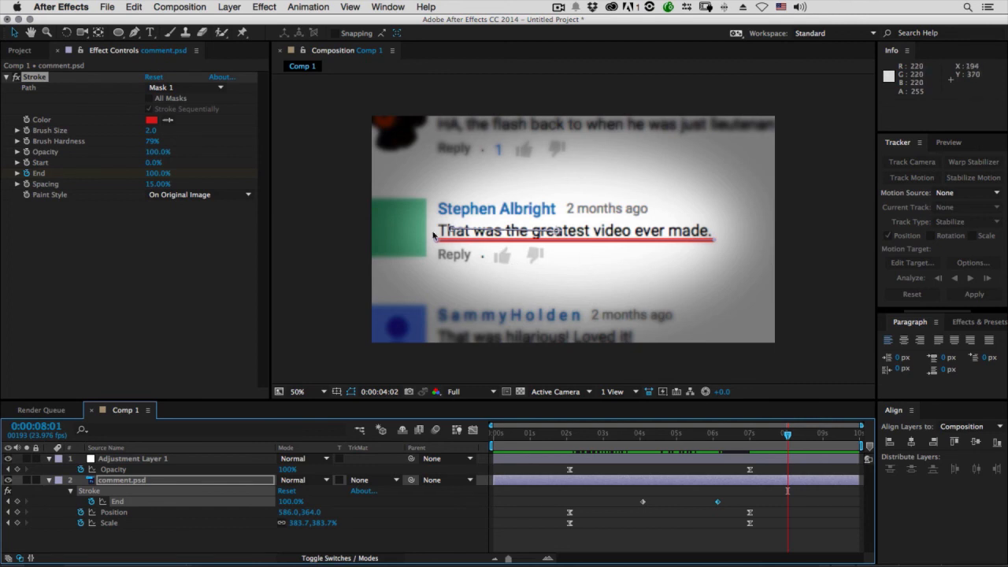
Make the comment.psd layer a 3D layer, with the current time at 0:00:08:08
mouse_move(788, 434)
mouse_down()
mouse_move(581, 439)
mouse_move(798, 439)
mouse_up()
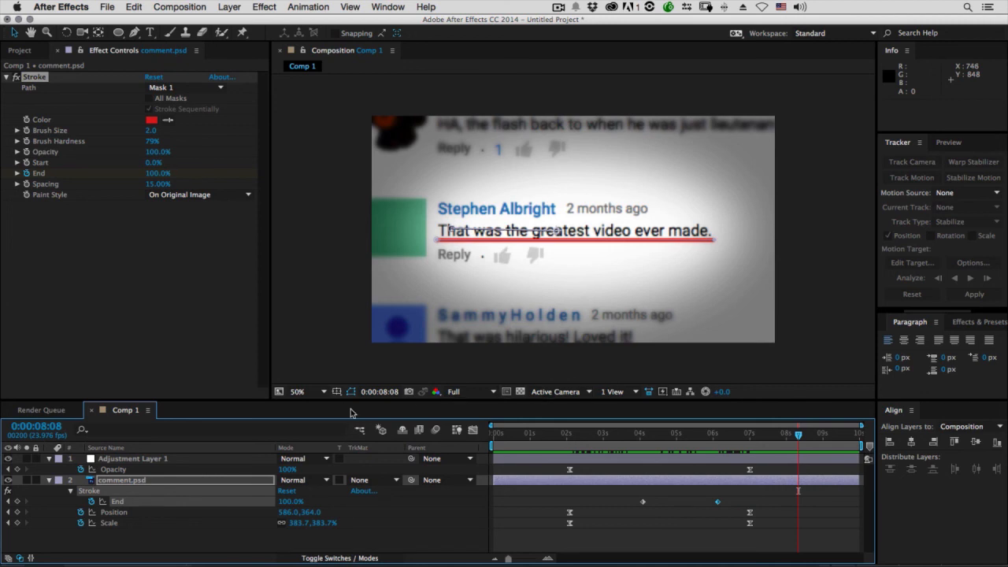
click(178, 482)
key(F4)
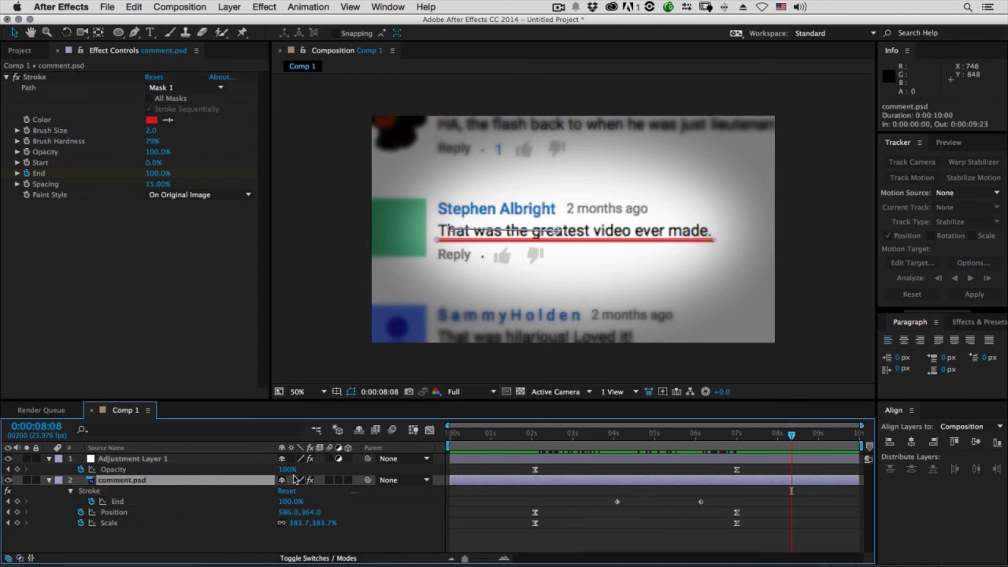
click(347, 480)
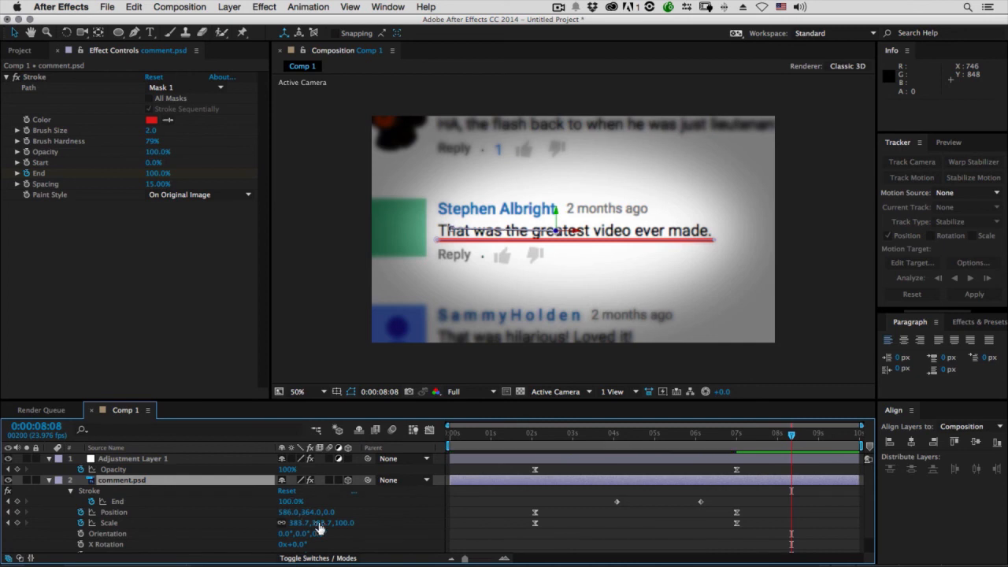
Tilt the comment.psd layer in 3D by setting X Rotation to -21° and Y Rotation to -20°
drag(300, 546, 301, 545)
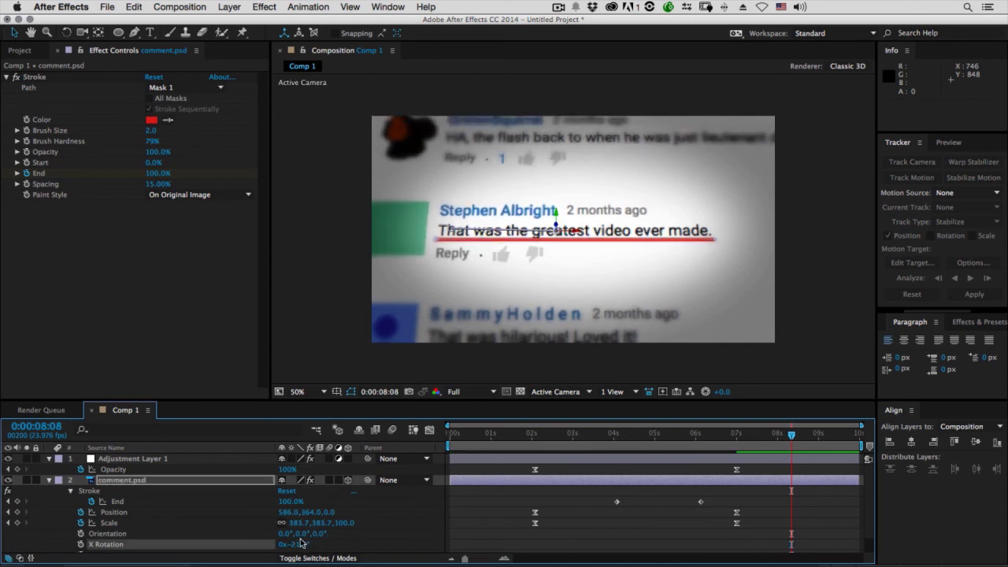
scroll(312, 533, down, 1)
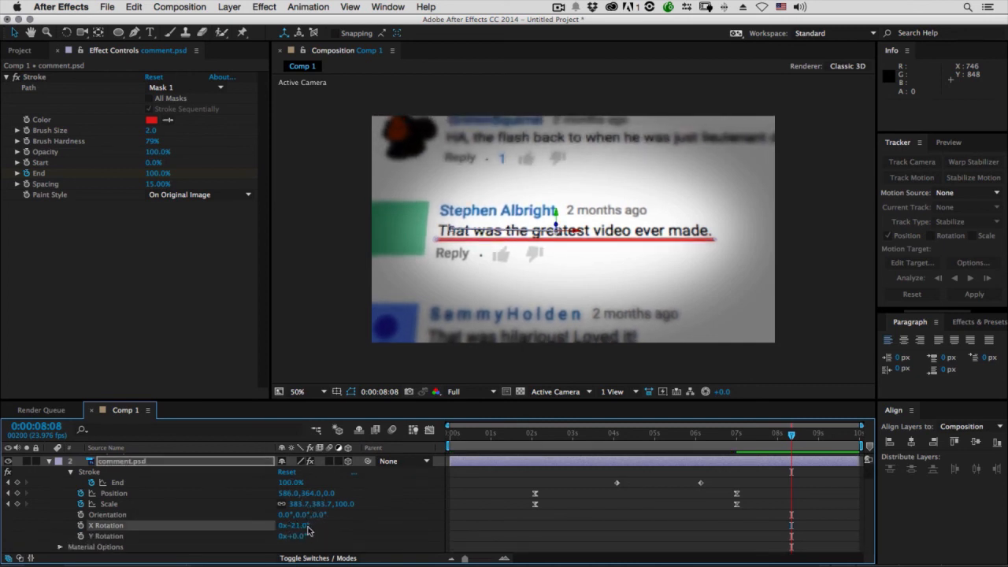
drag(299, 542, 283, 542)
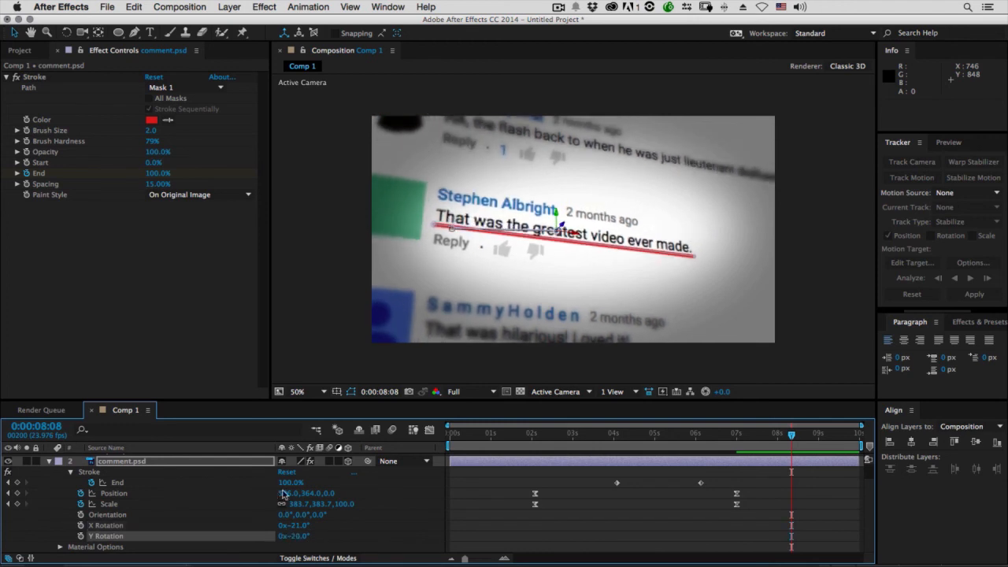
Move the current time back to 0:00:07:04, near the closing Position and Scale keyframes
drag(809, 439, 751, 439)
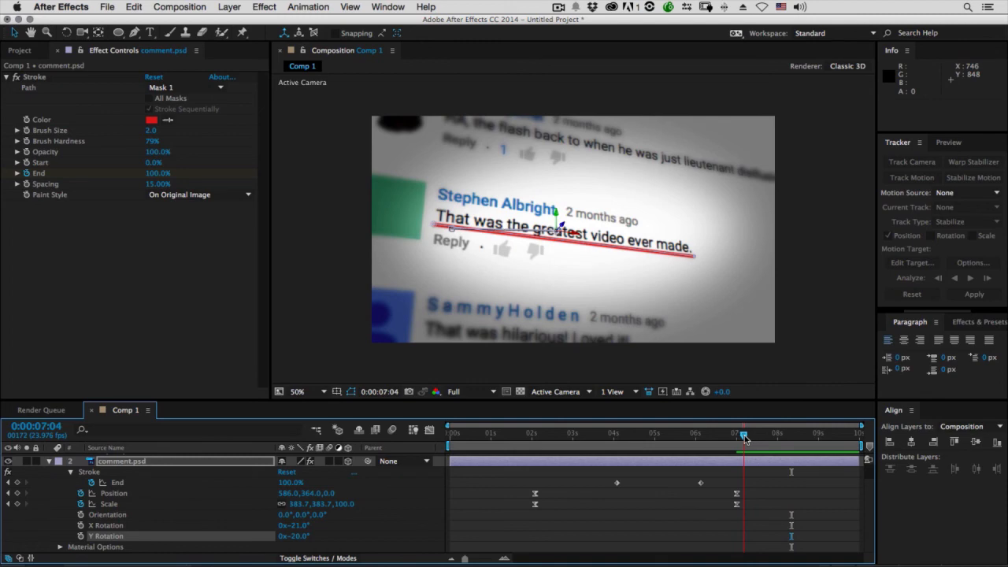